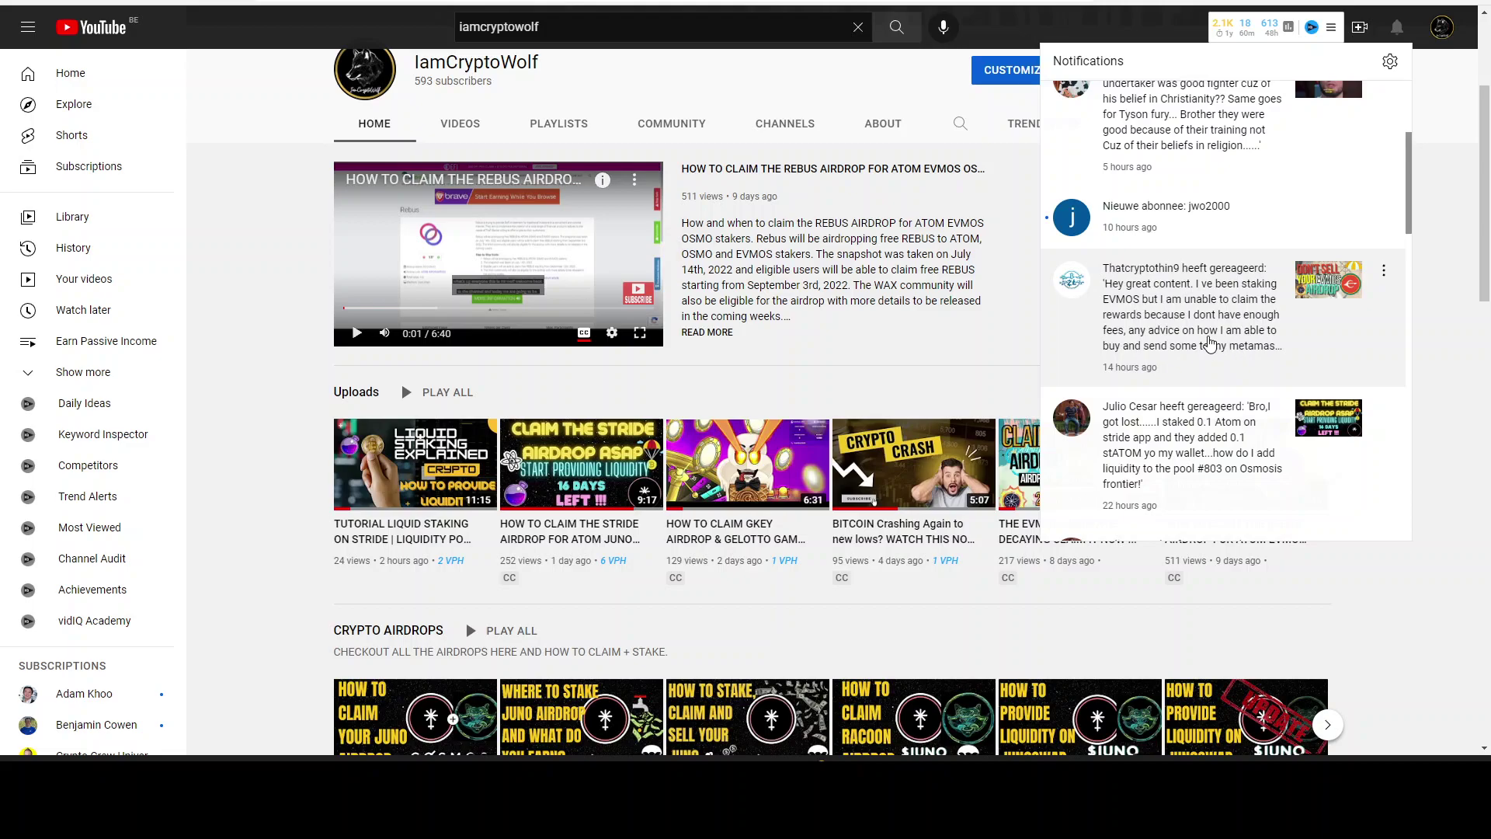
Open the notification about the viewer's EVMOS fees comment to view its thread.
click(1222, 322)
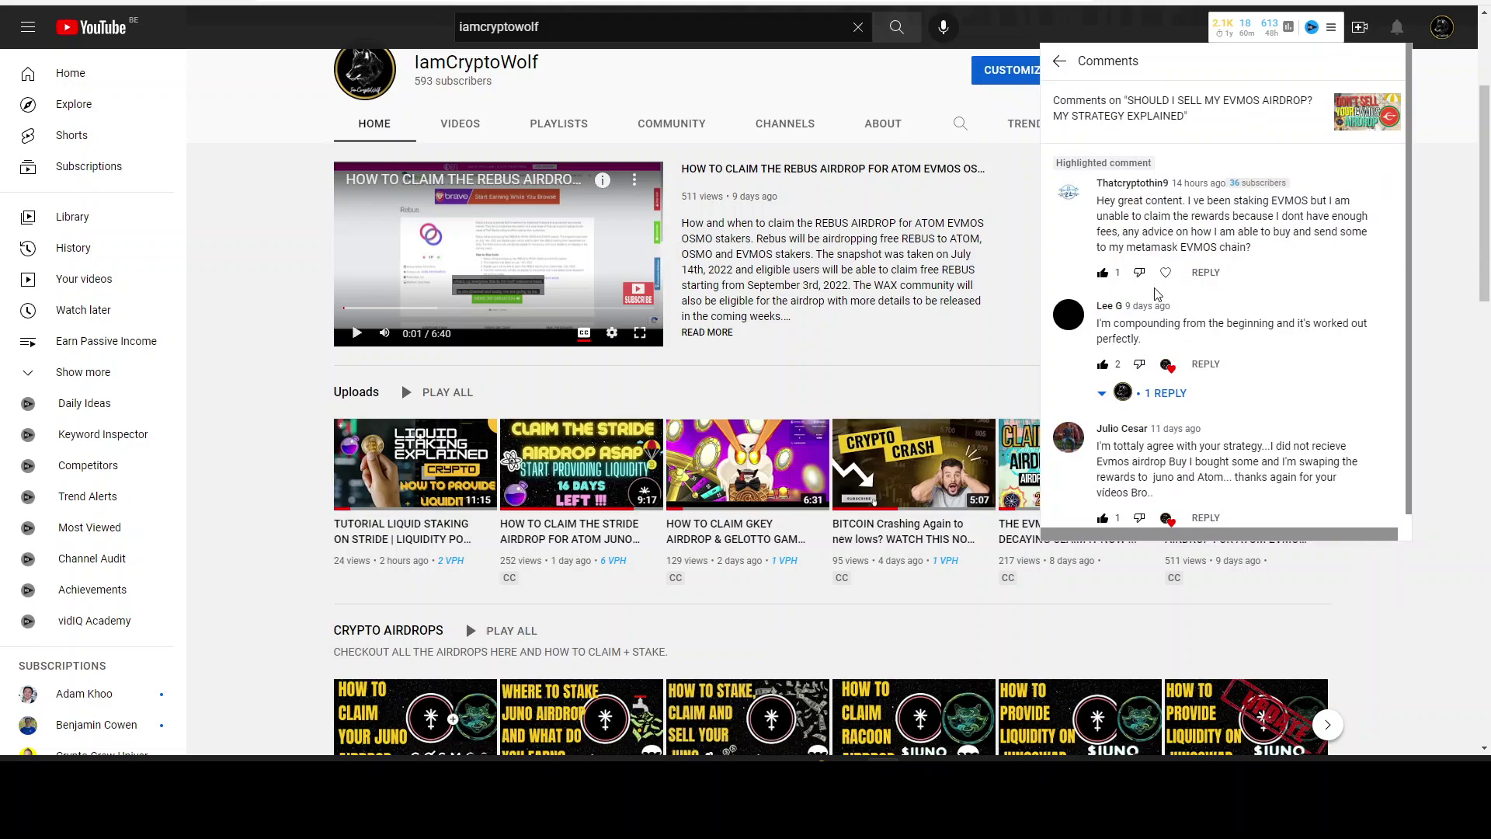
Heart the viewer's comment about buying EVMOS for fees and start a reply.
click(1165, 274)
click(1208, 274)
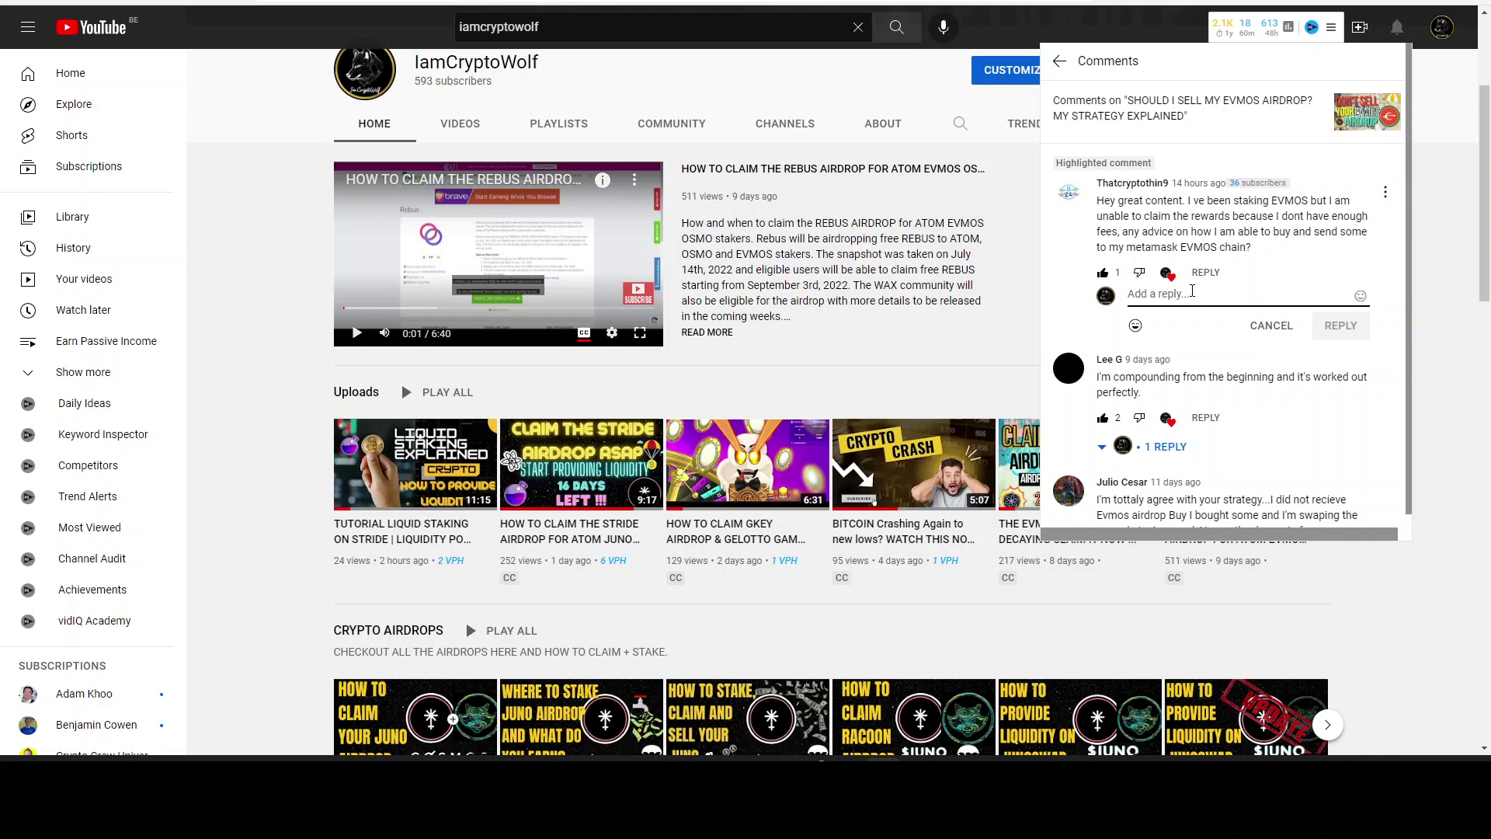
mouse_move(425, 463)
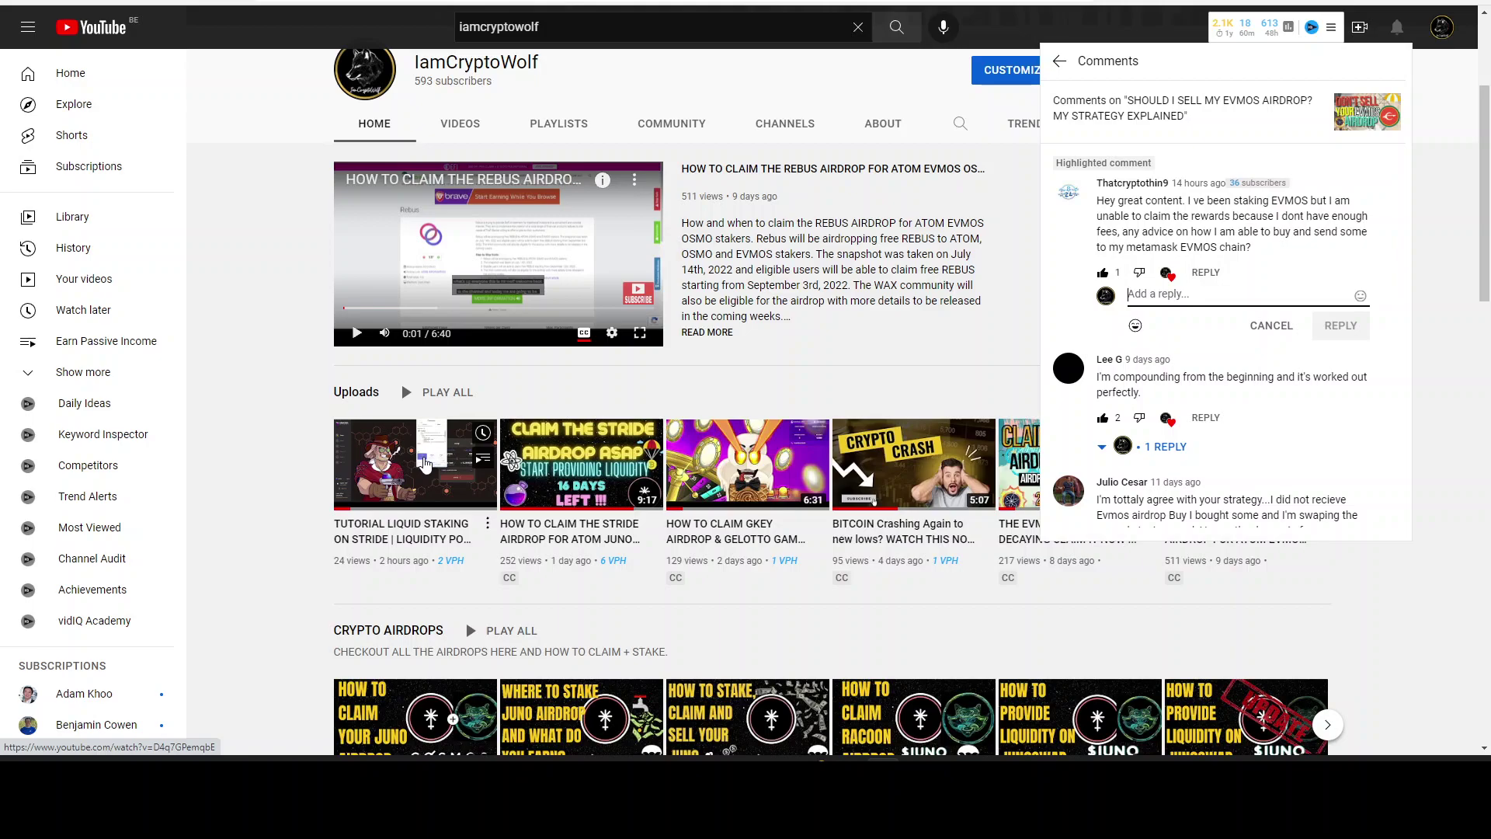
mouse_move(556, 477)
Scroll through the comment thread, then return to the notifications list.
scroll(1141, 466, down, 1)
scroll(1141, 466, down, 1)
scroll(1383, 336, up, 3)
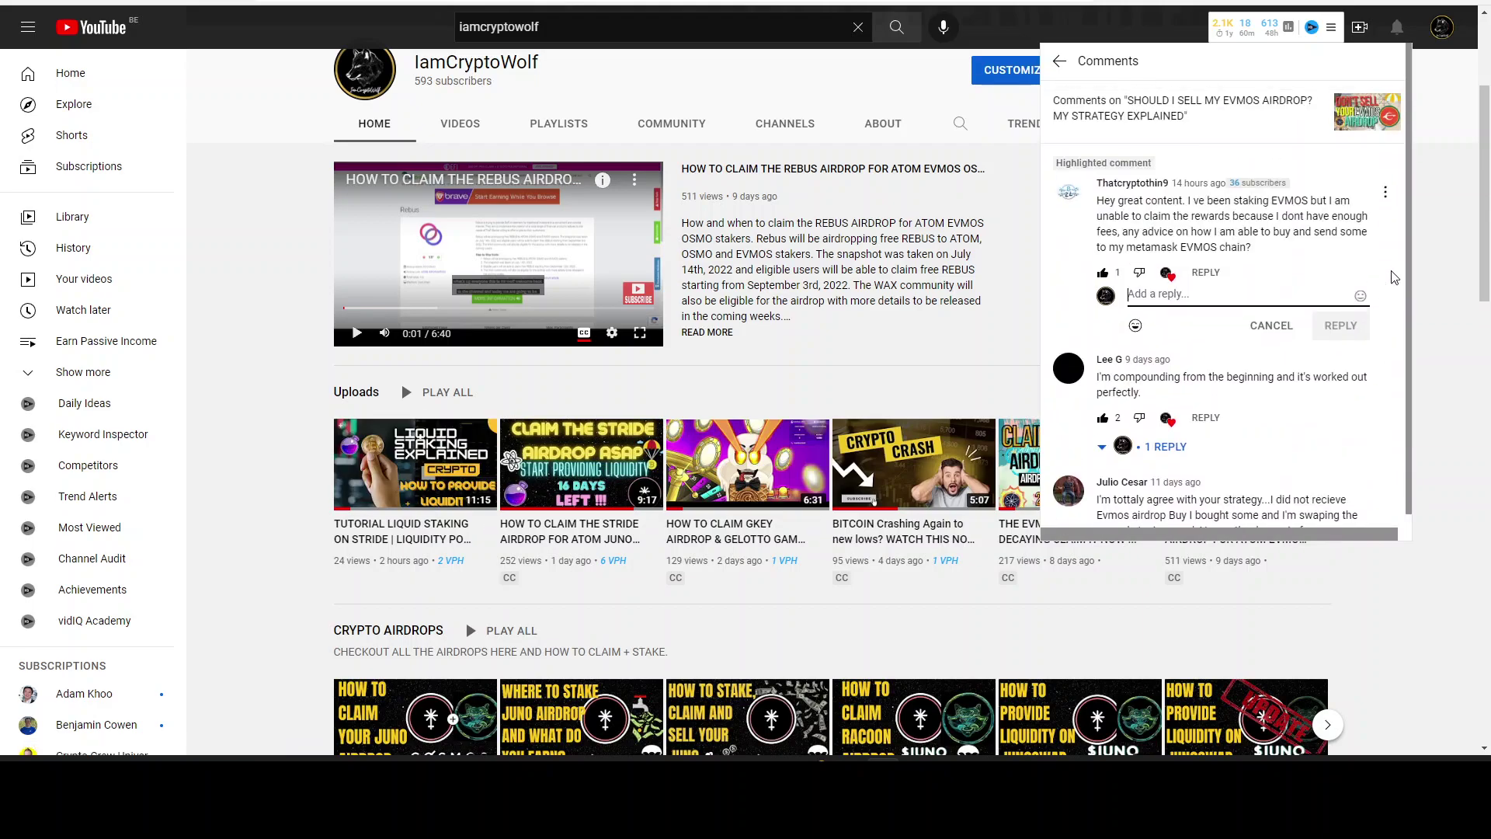
click(1060, 61)
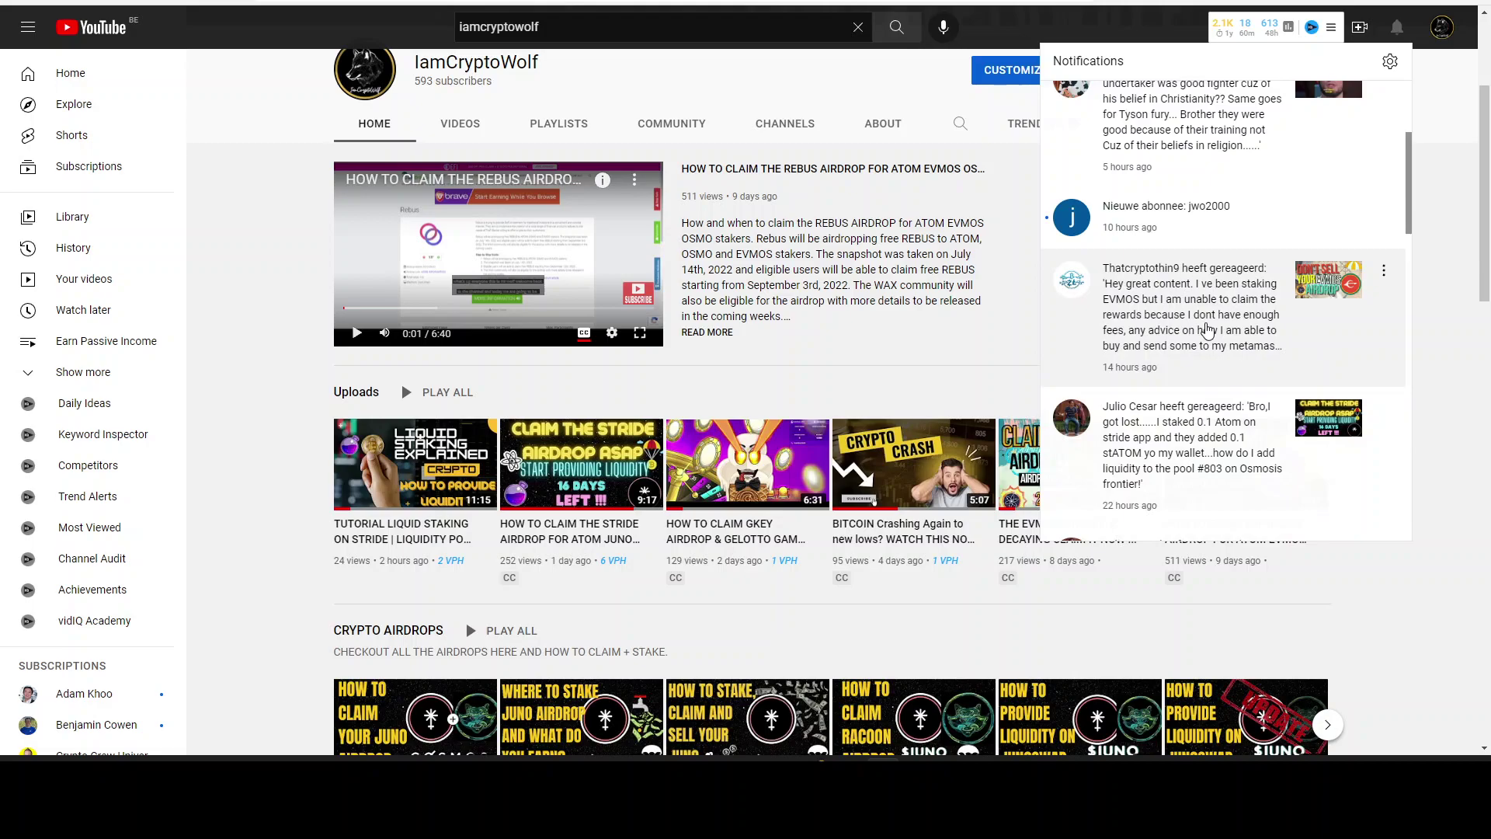
Reopen the viewer's EVMOS fee comment thread from the notifications list.
click(1204, 330)
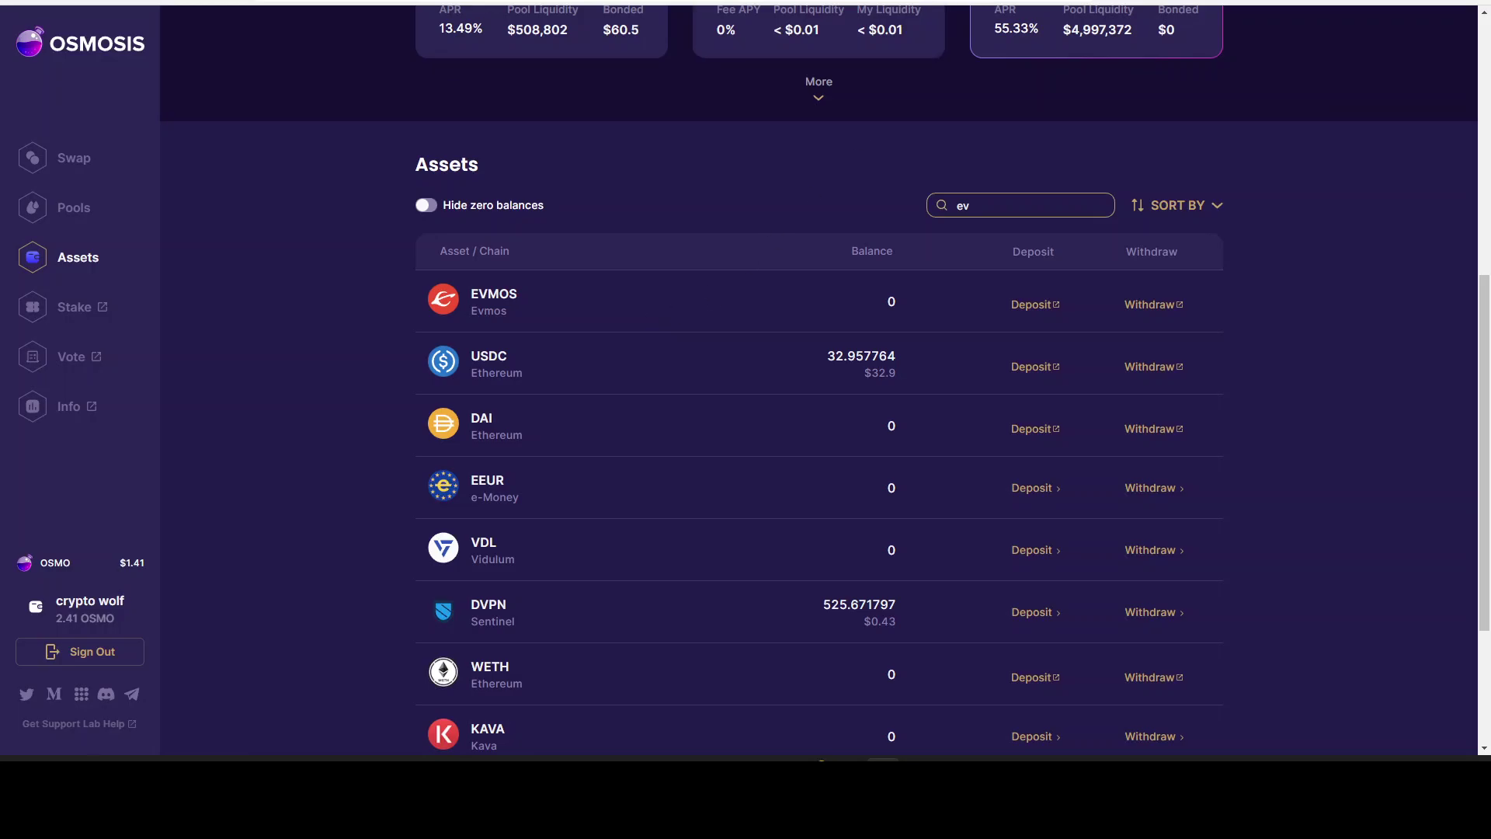
Search 'evmos' in a new tab, go via CoinGecko to evmos.org, and launch the app.
key(ctrl+t)
text(evmos)
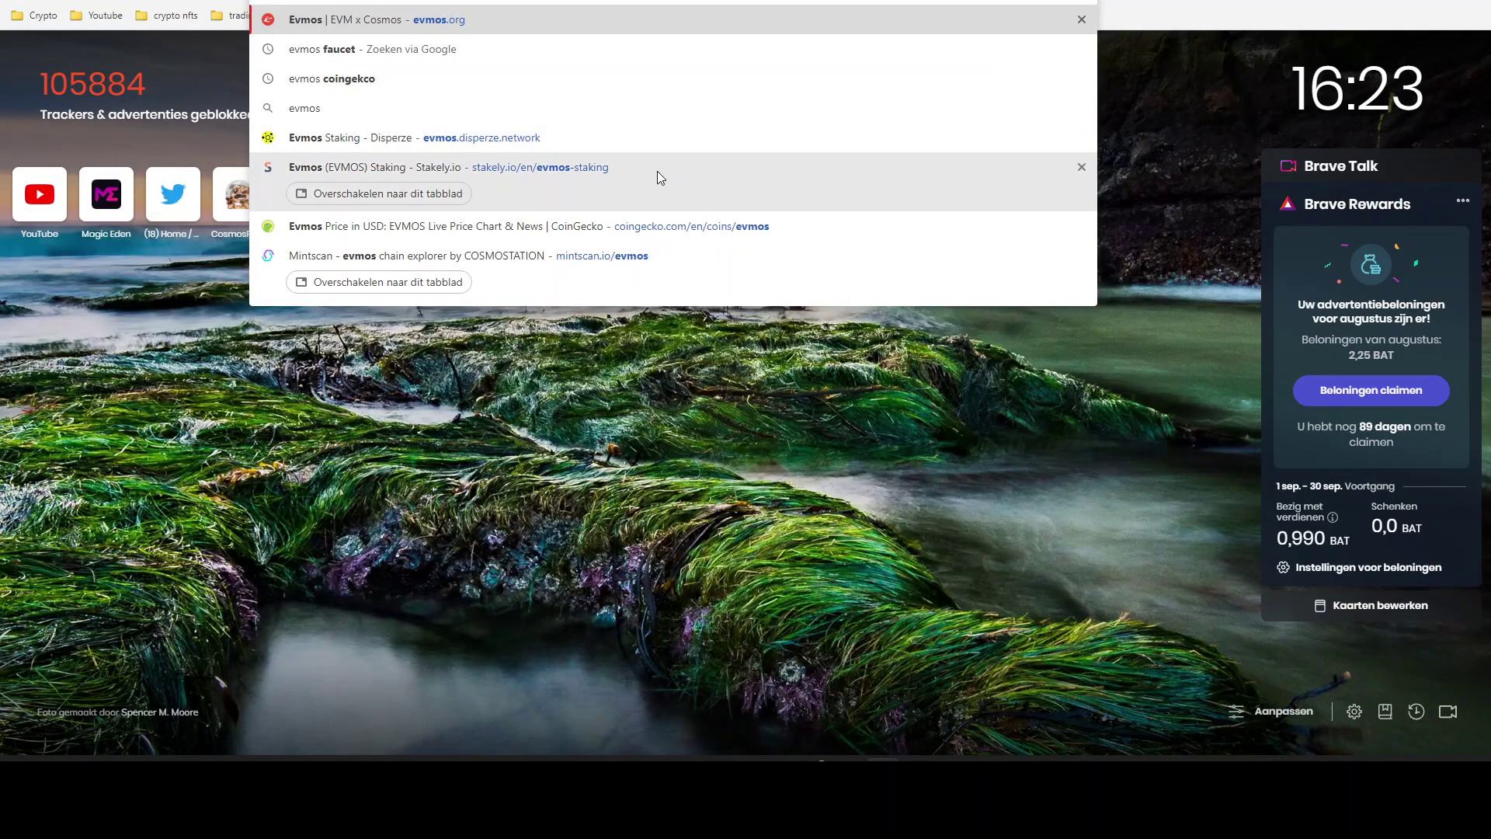
click(634, 239)
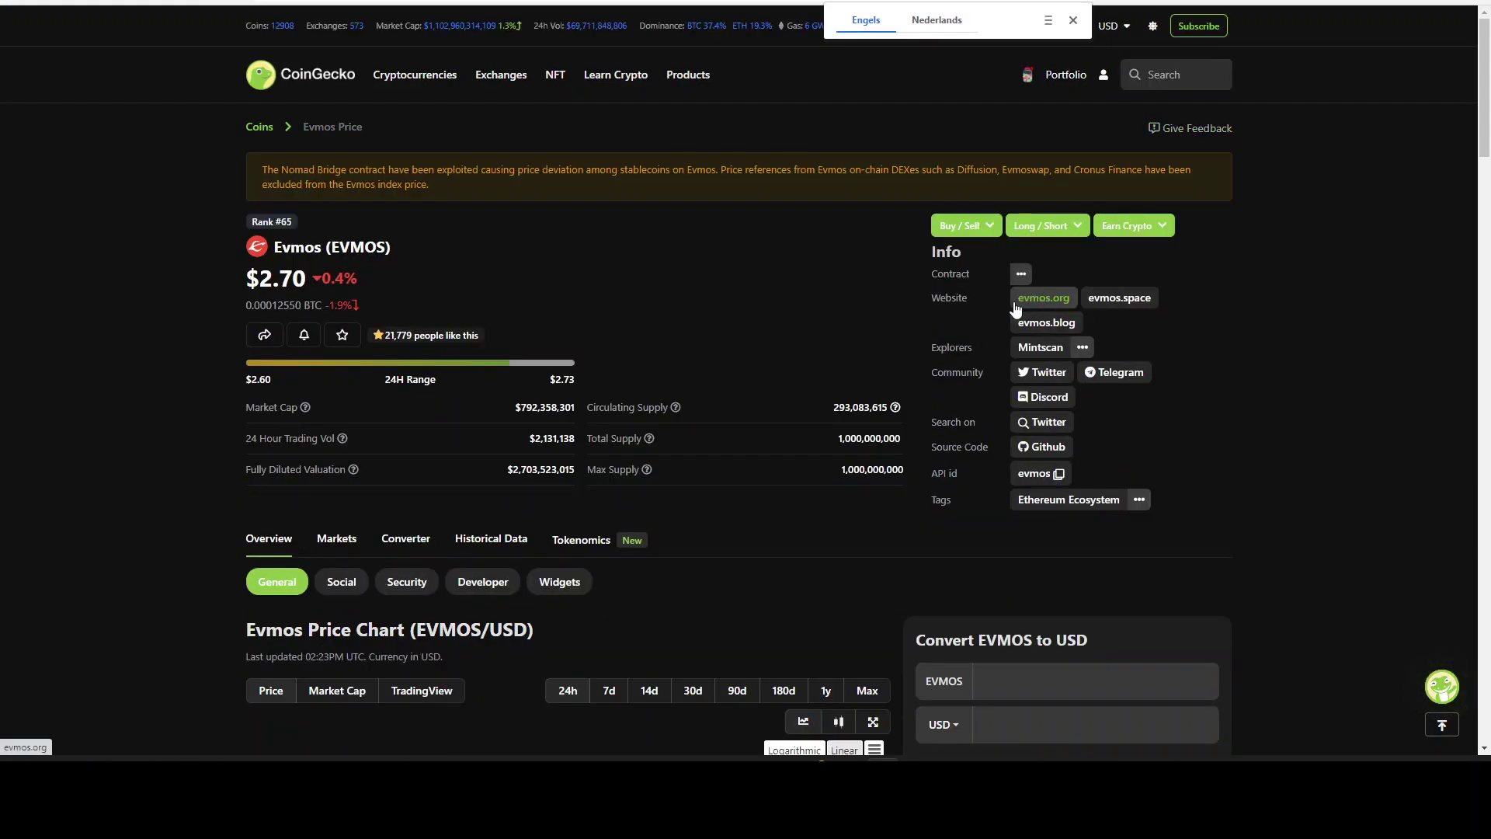
click(1033, 303)
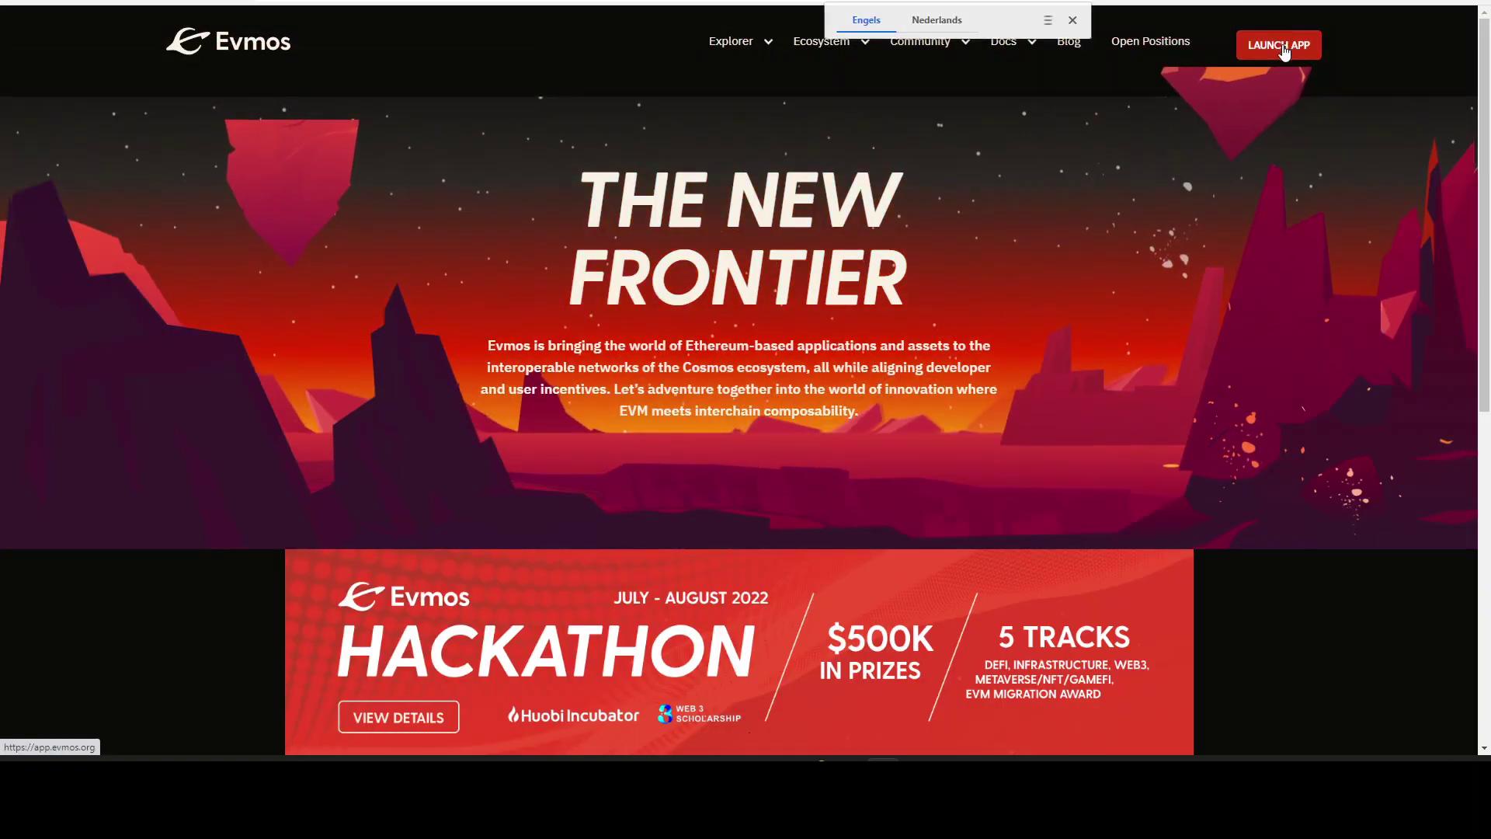
click(1281, 46)
Enter Mission Control, check Staking balances showing 0.19 EVMOS available, then go to IBC Transfer.
click(785, 377)
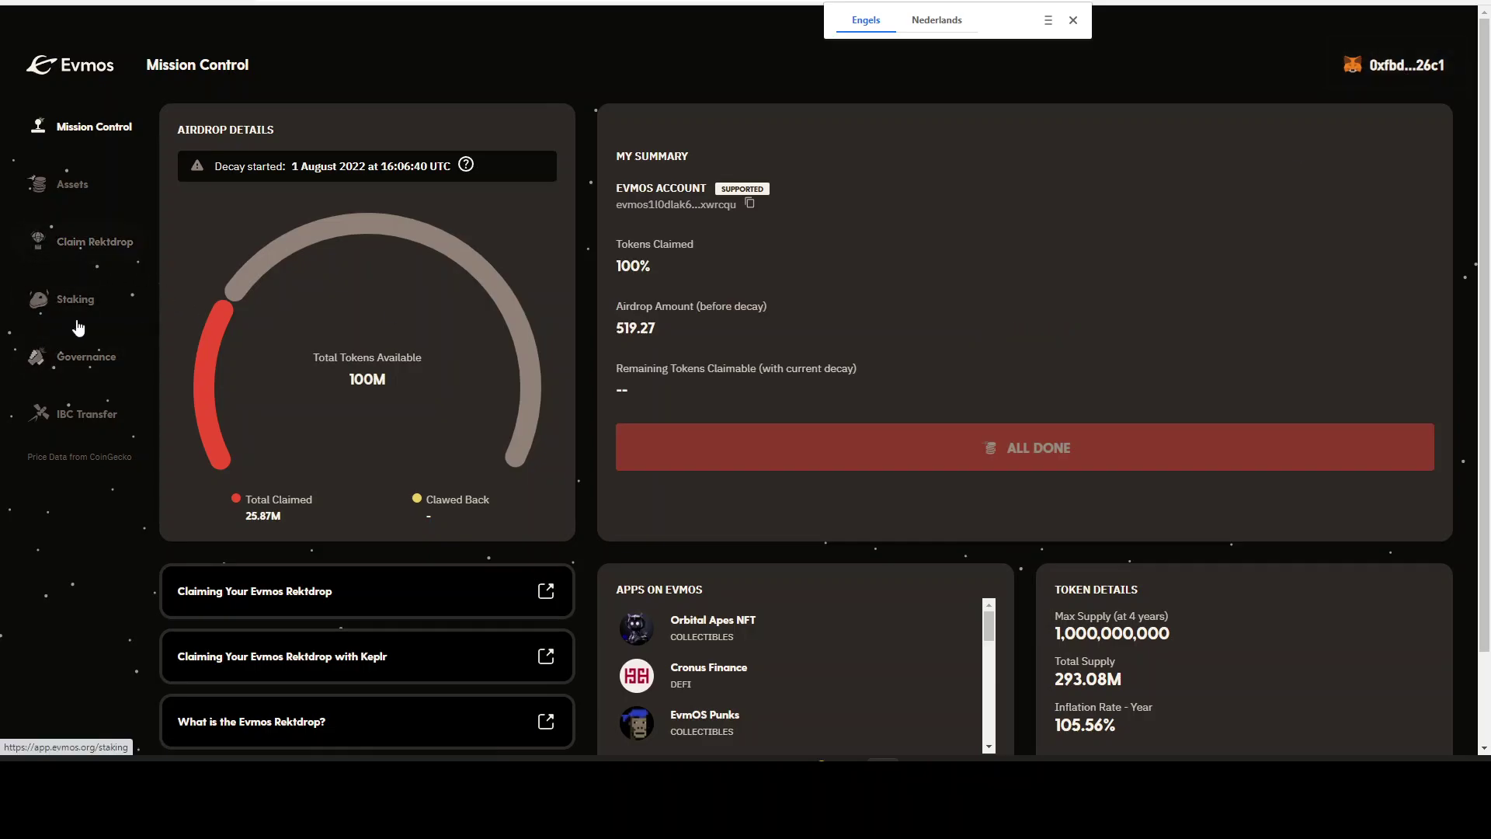
click(64, 307)
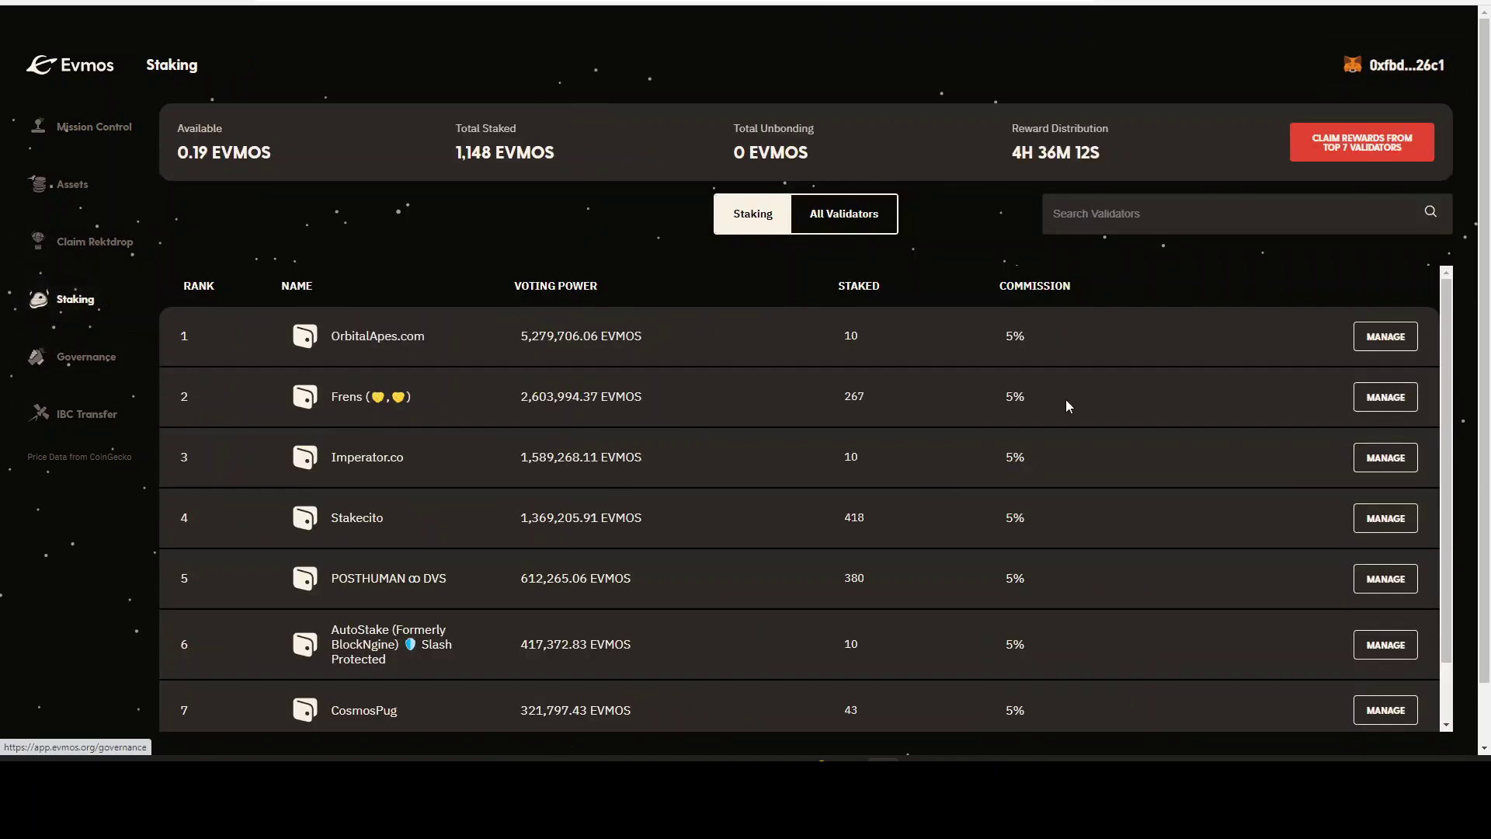
click(52, 416)
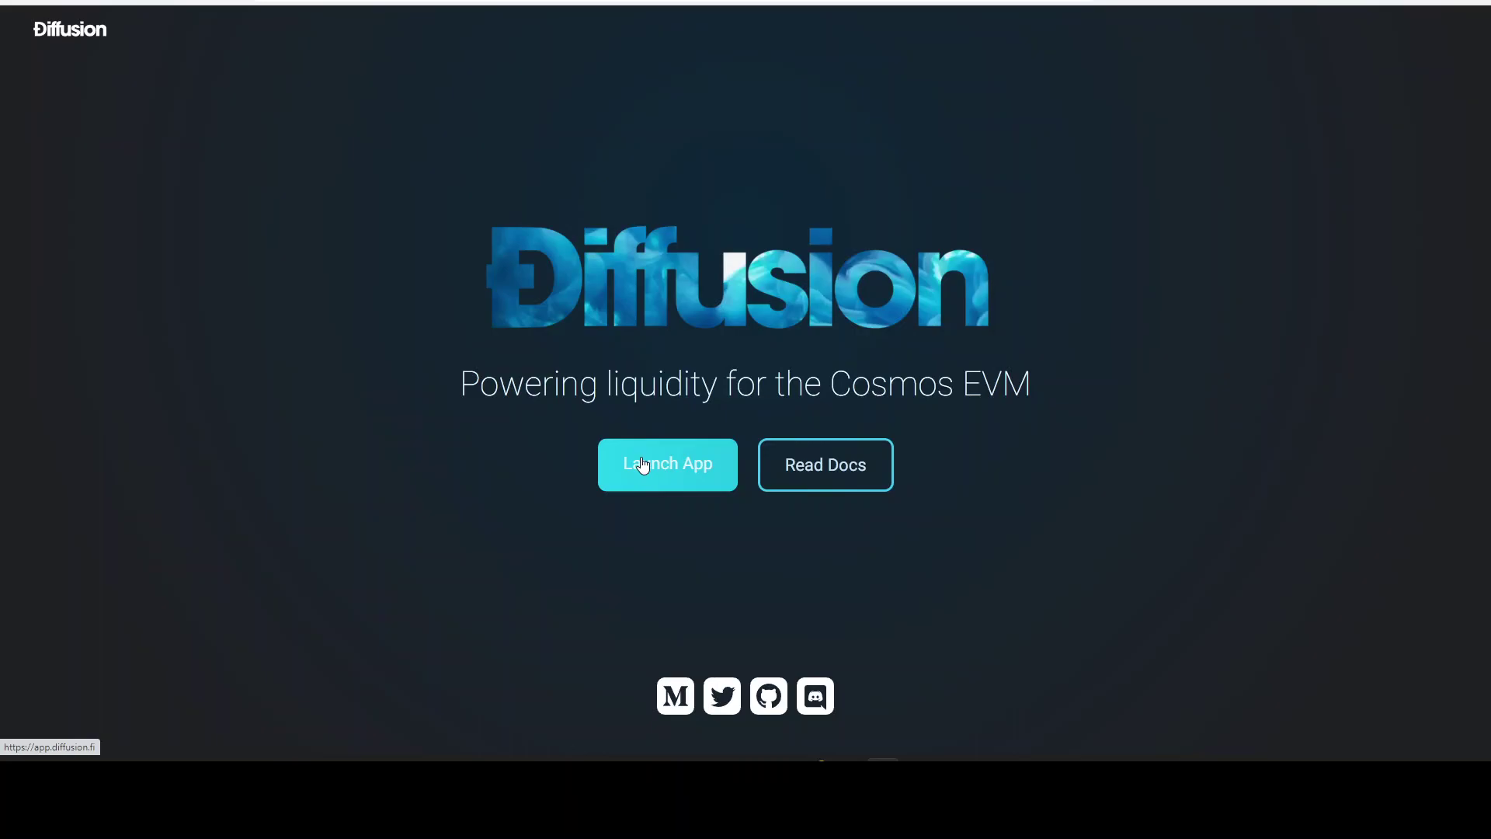
In Diffusion, set up a swap selling 3 DIFF for EVMOS, quoted at 0.0205401 EVMOS.
click(642, 463)
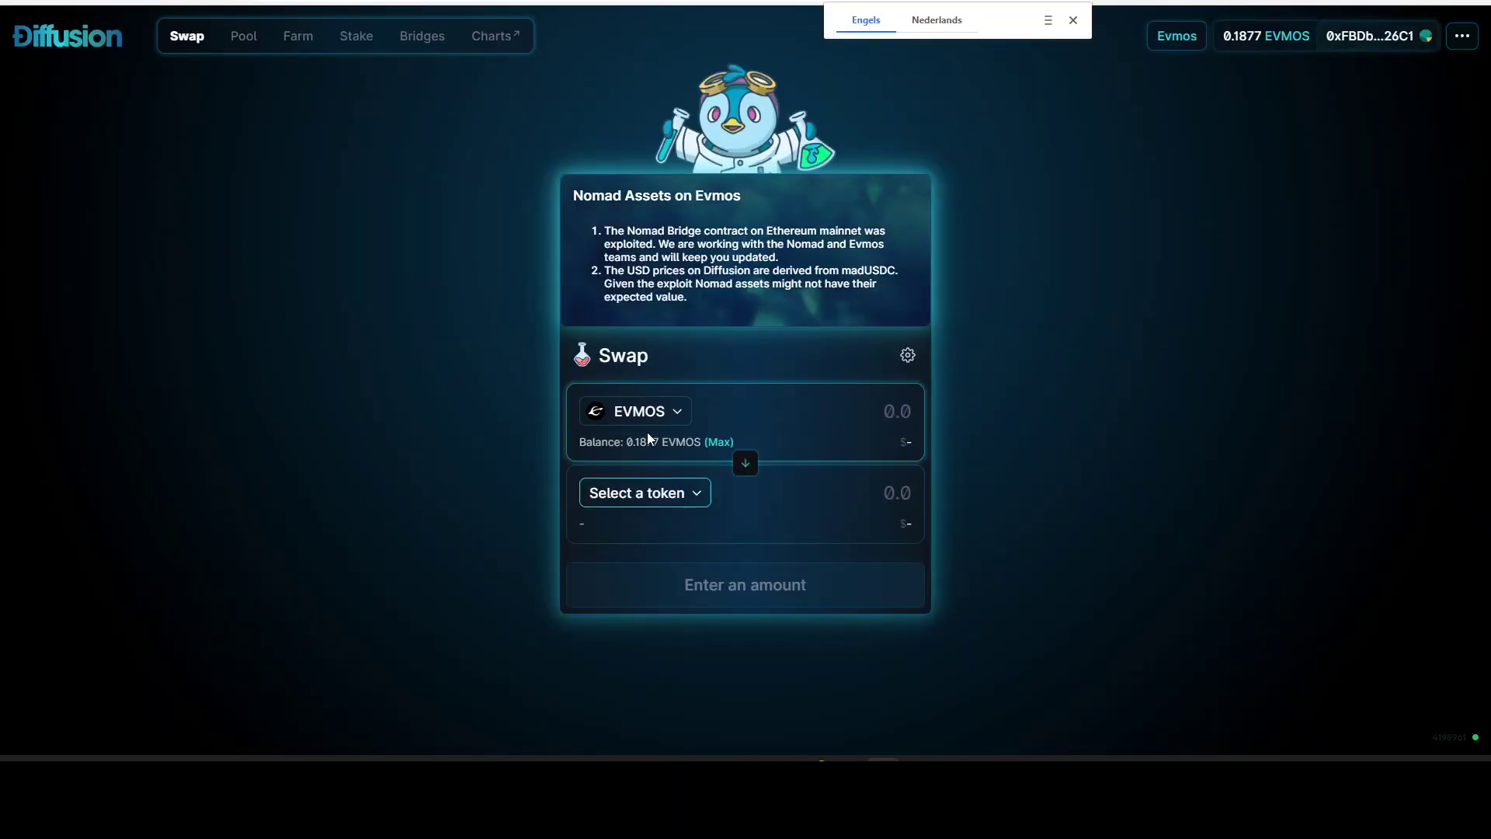
click(676, 496)
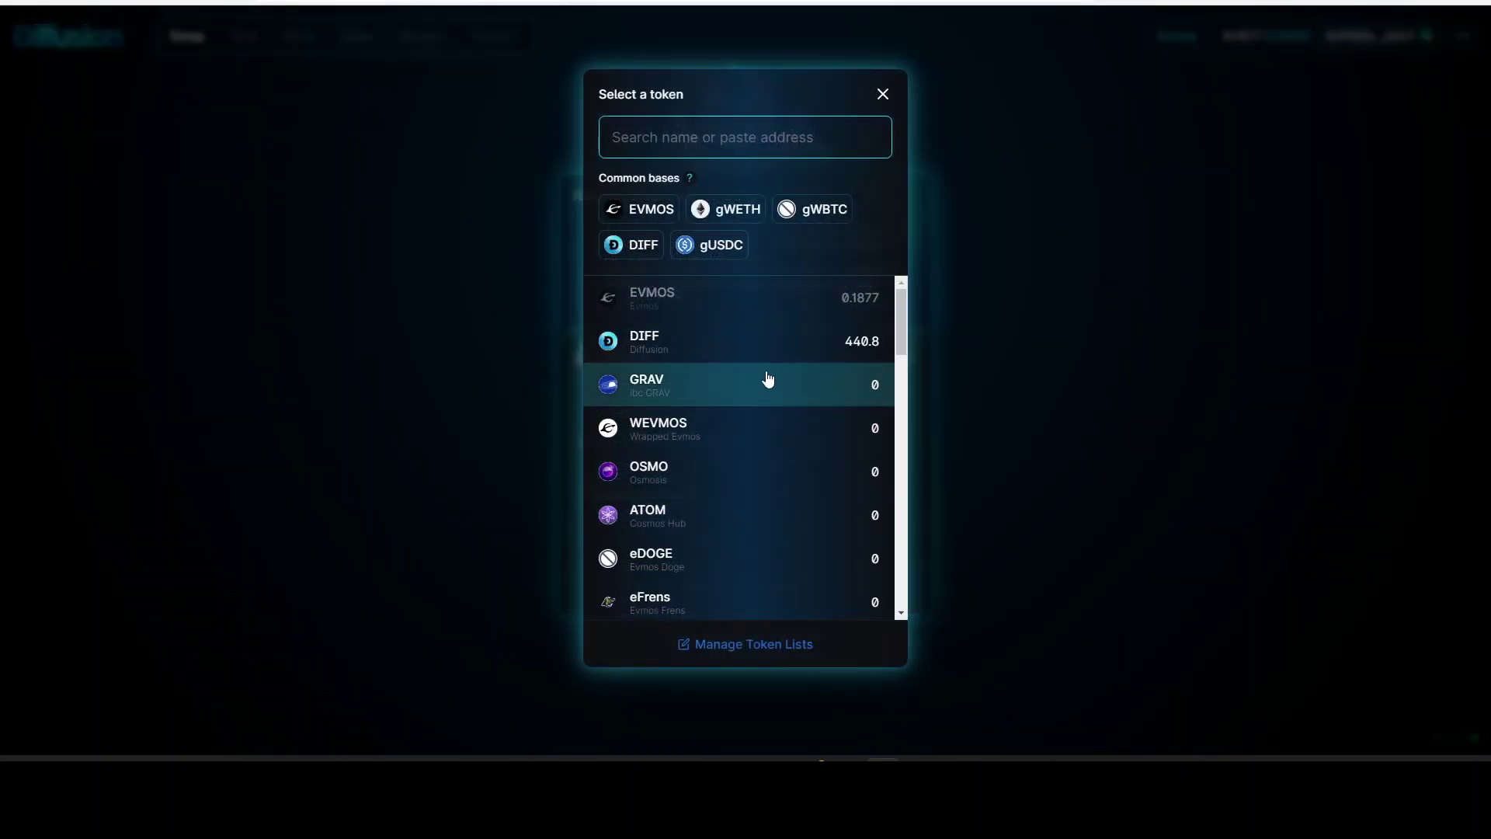
click(792, 342)
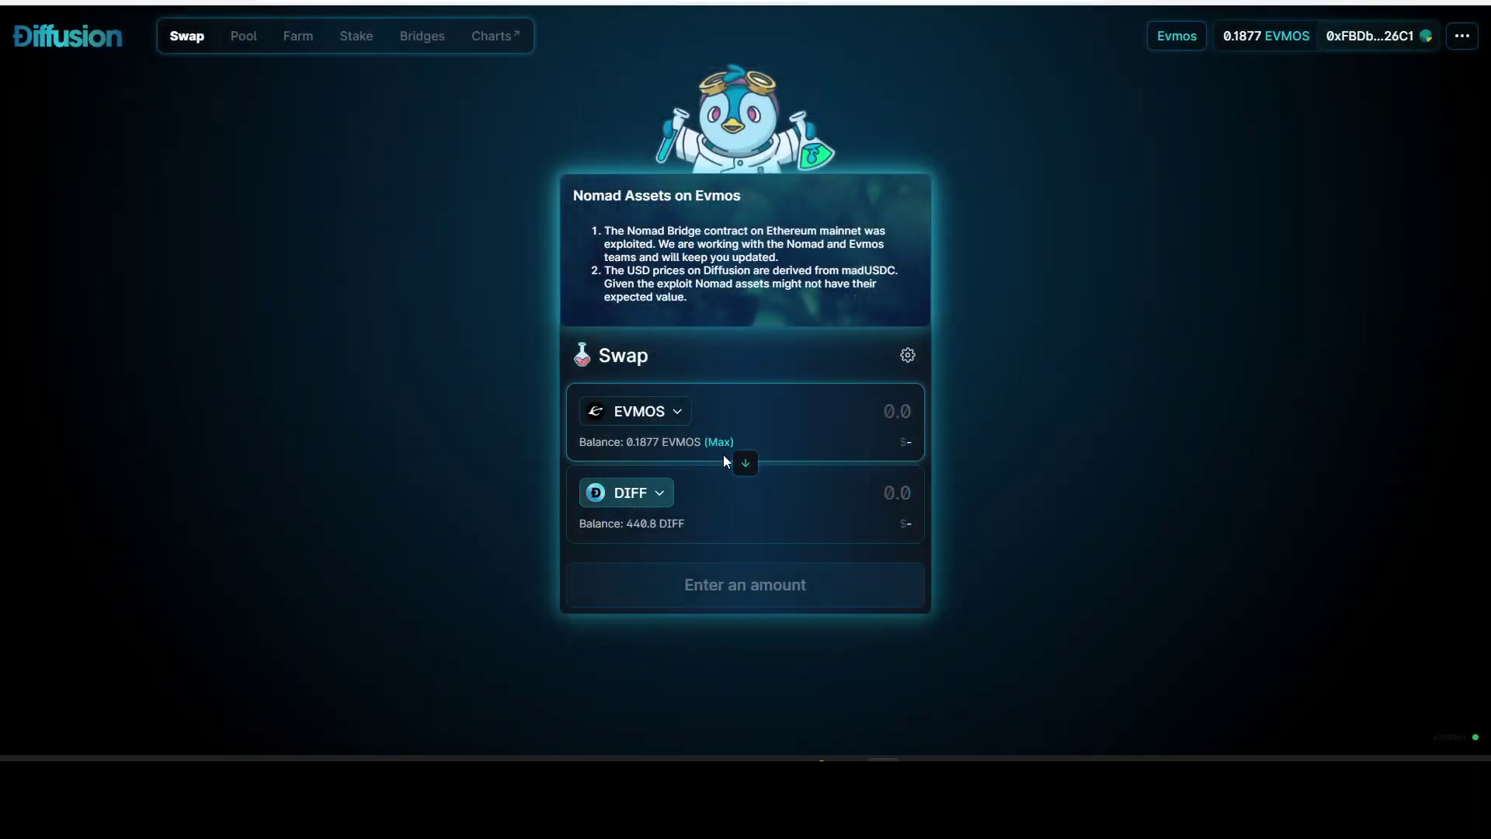
click(744, 464)
click(875, 409)
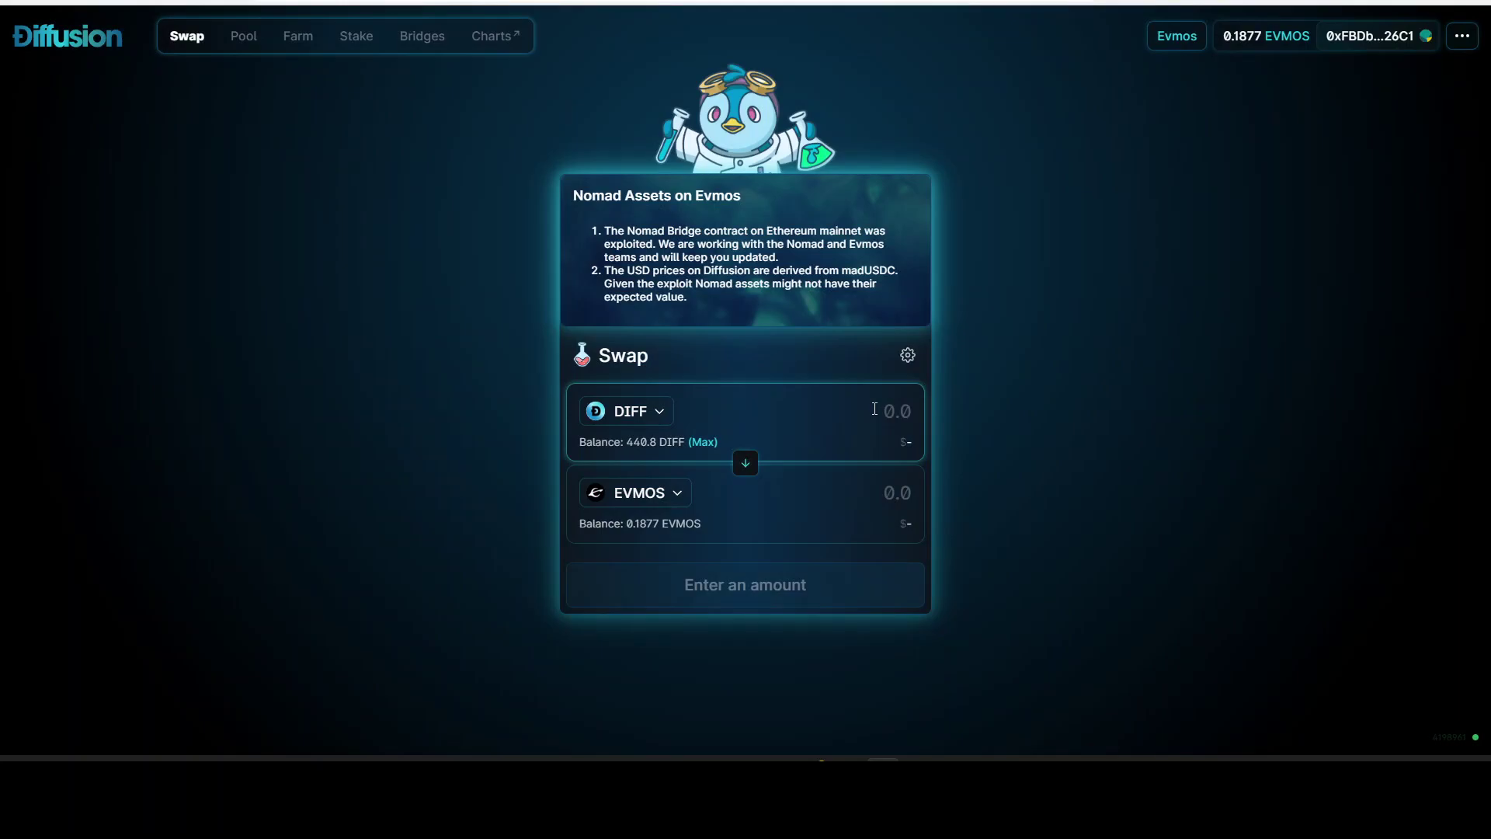
text(10)
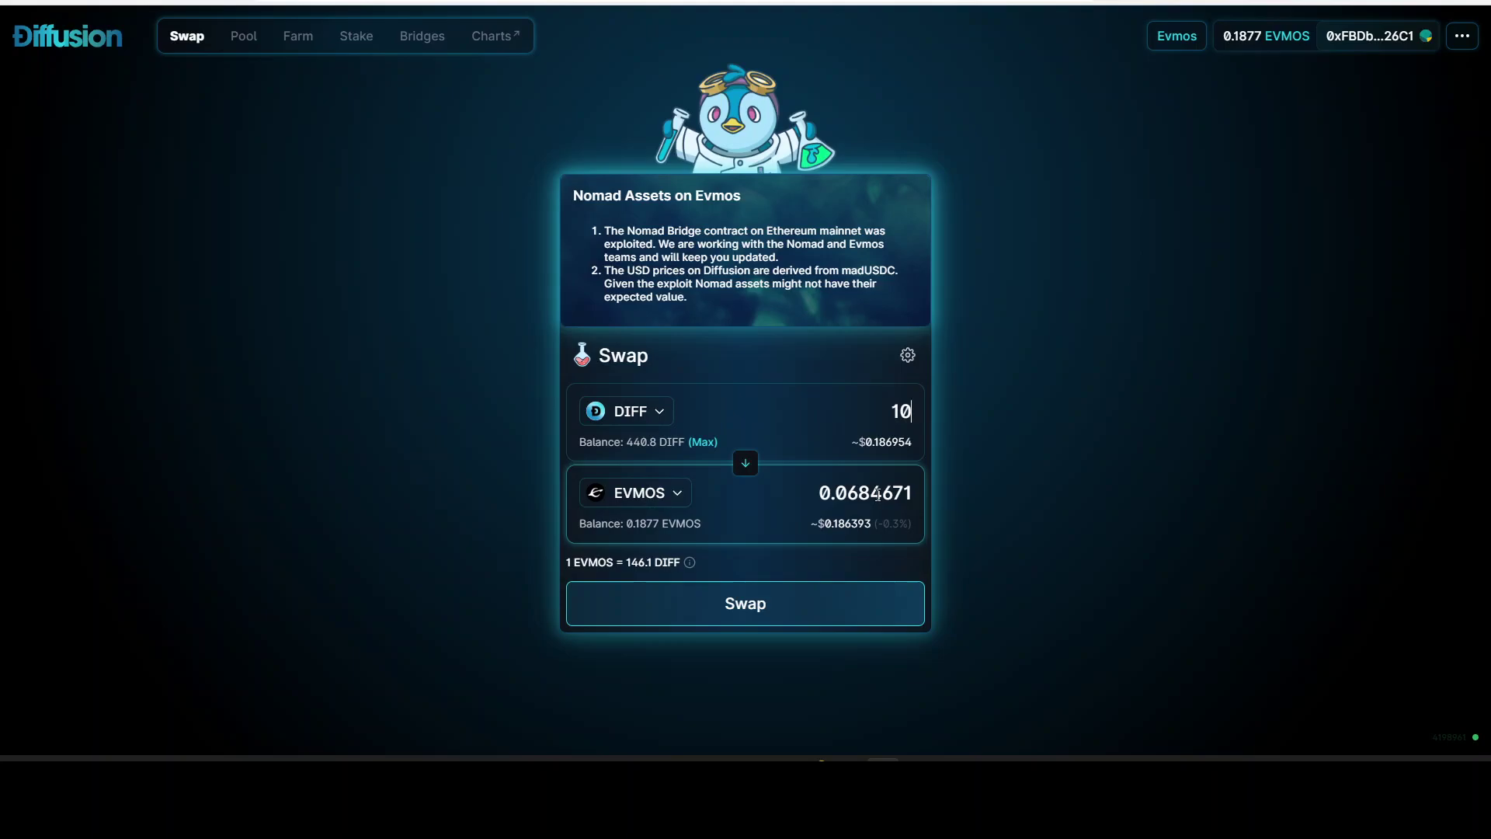
key(BackSpace)
key(BackSpace)
text(3)
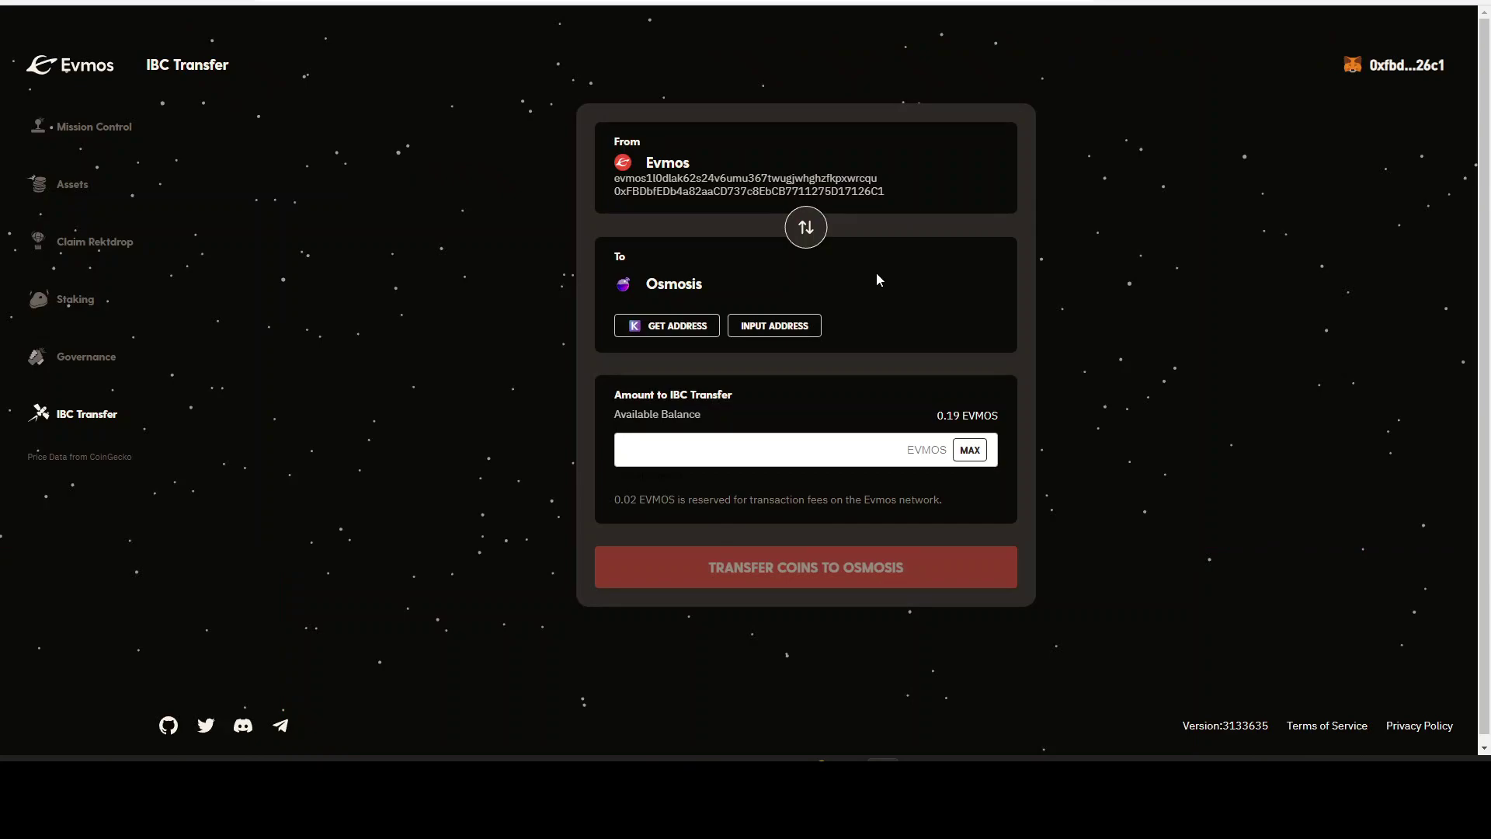
Check the Staking page for the 0.19 EVMOS available balance.
click(45, 301)
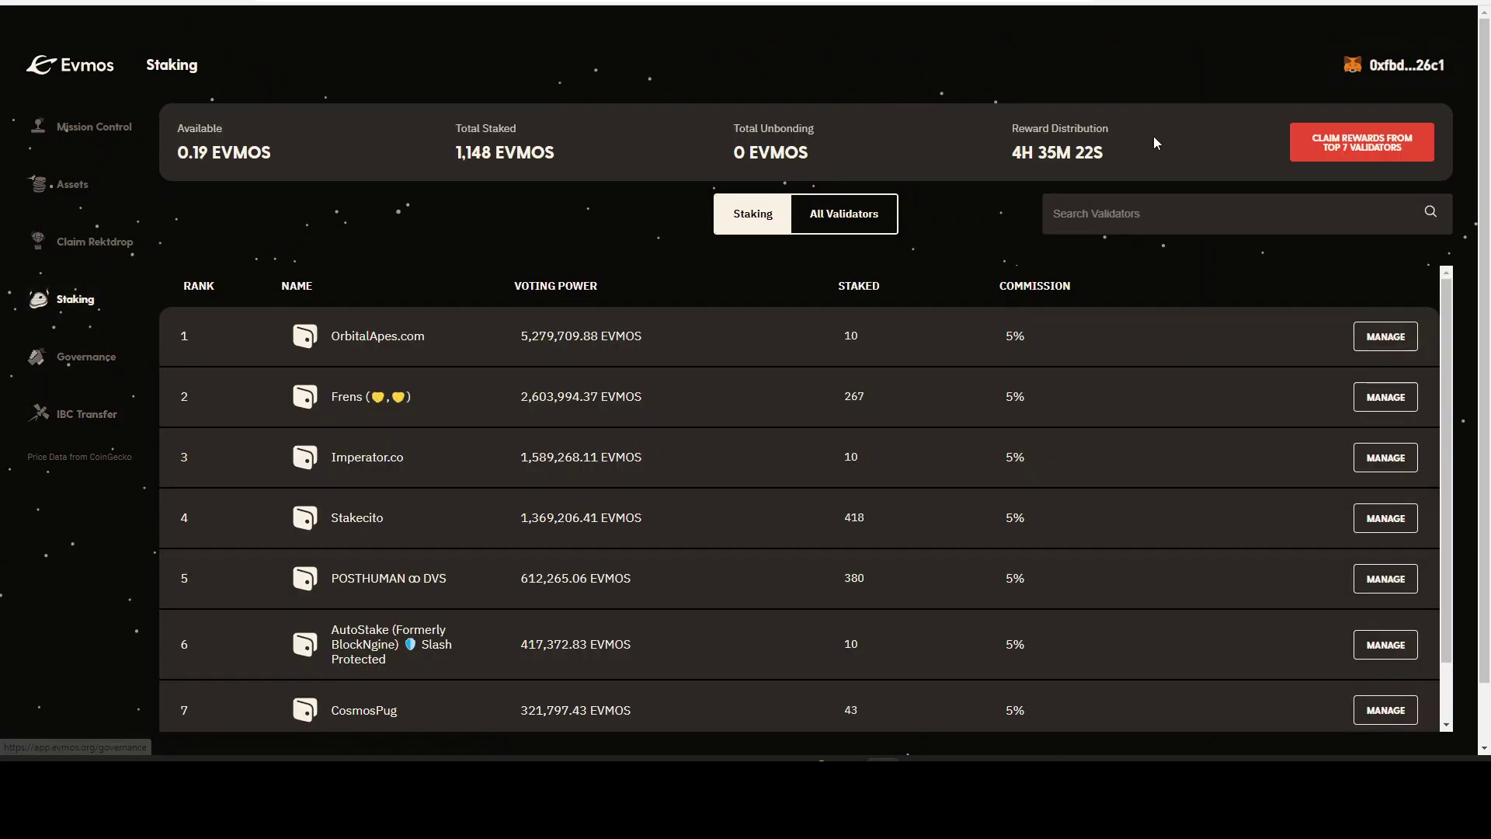
Return to the Evmos IBC Transfer form.
click(40, 415)
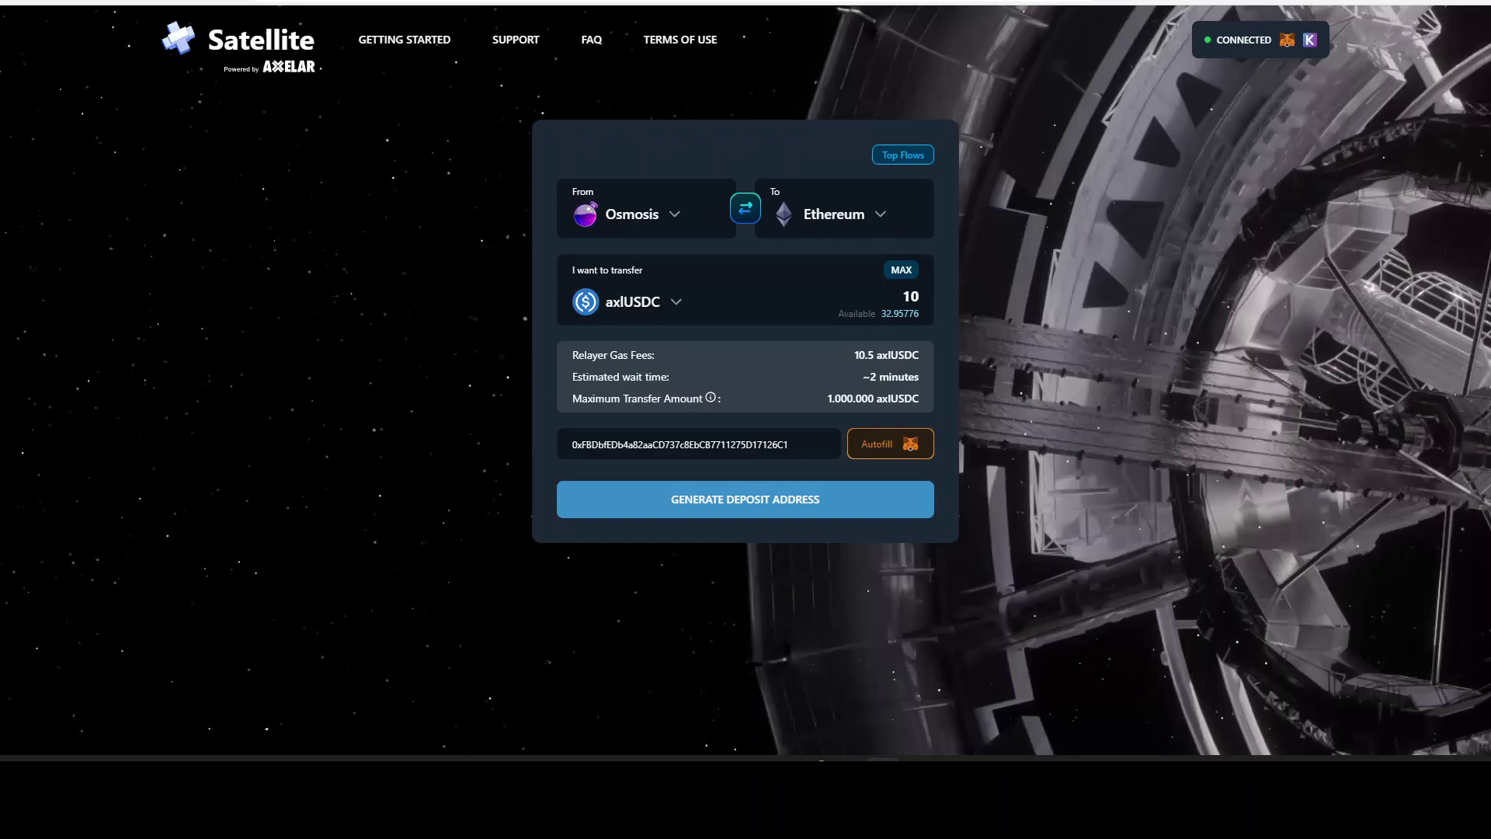
click(1196, 2)
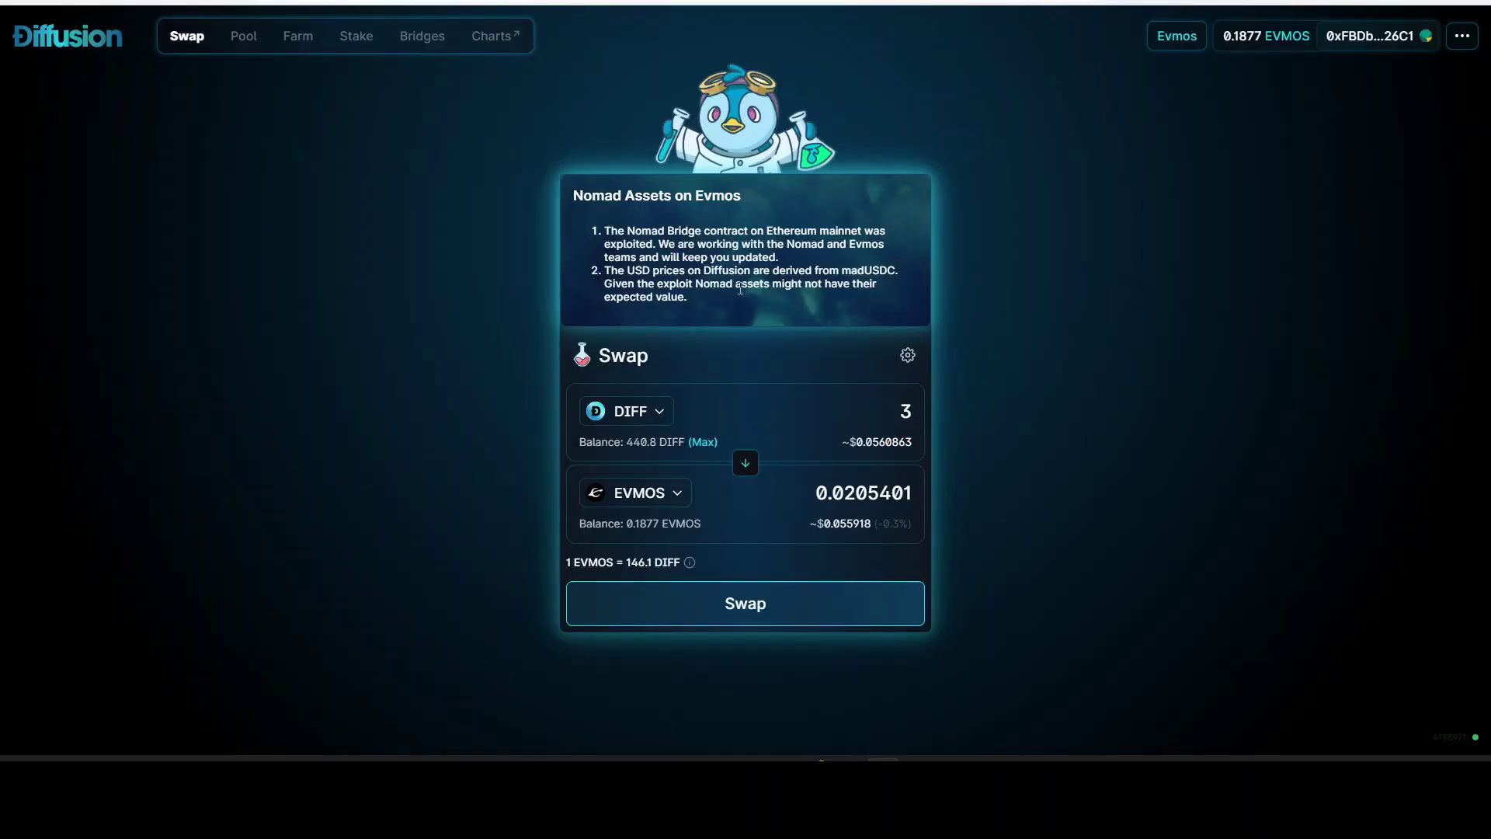
click(629, 492)
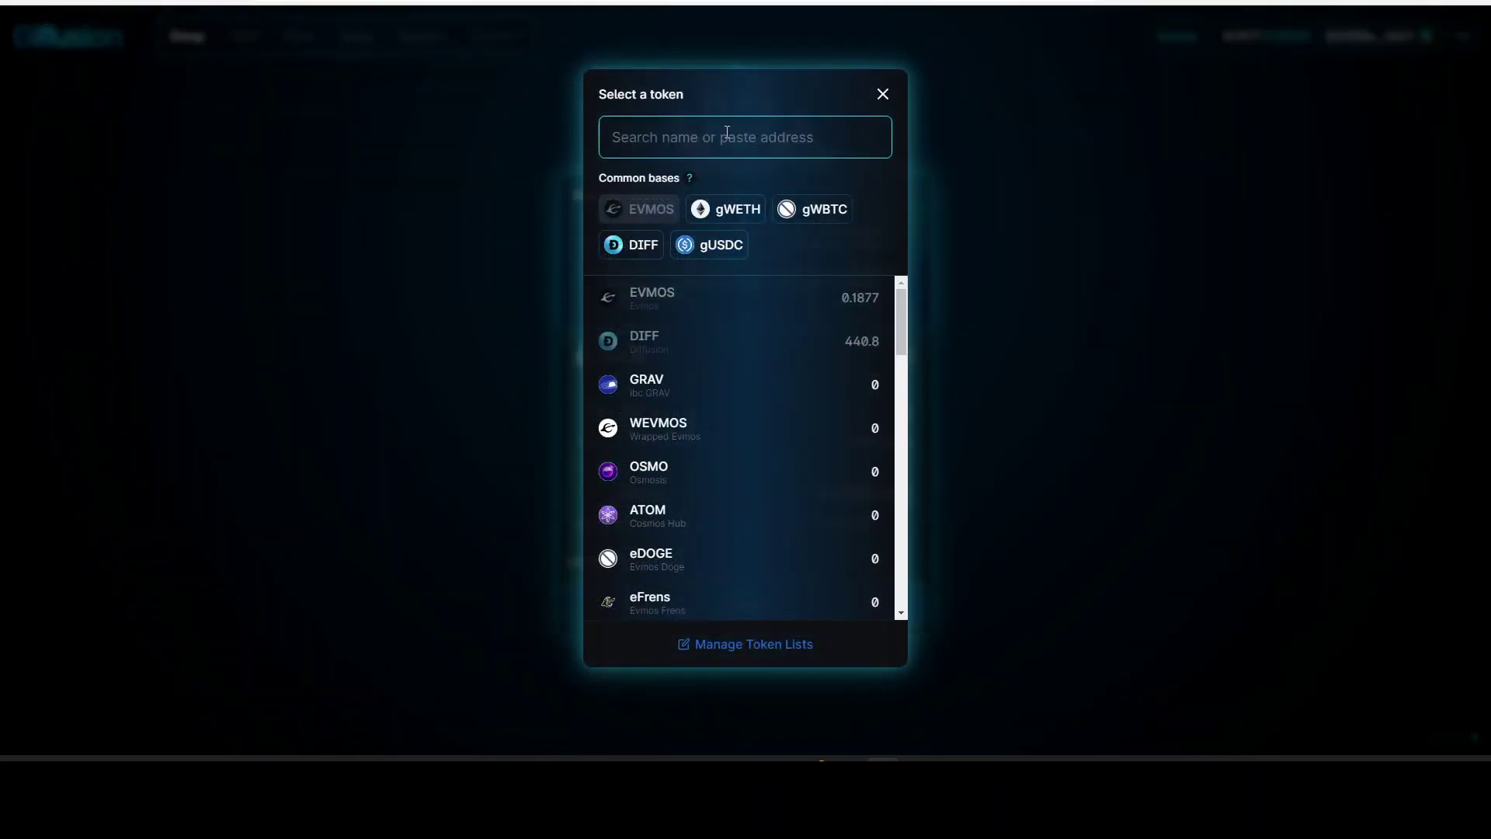
text(usd)
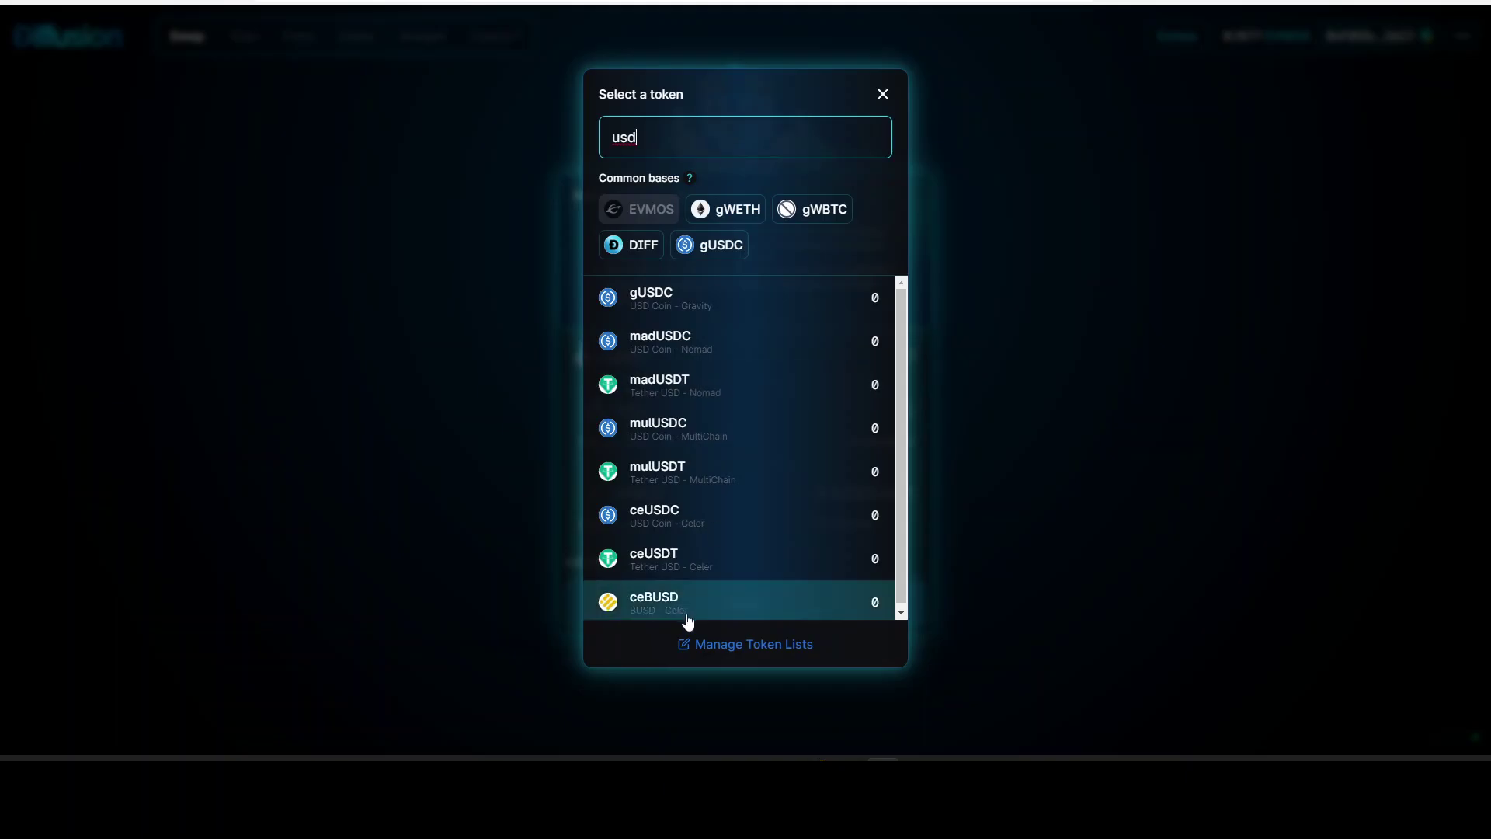
click(1089, 245)
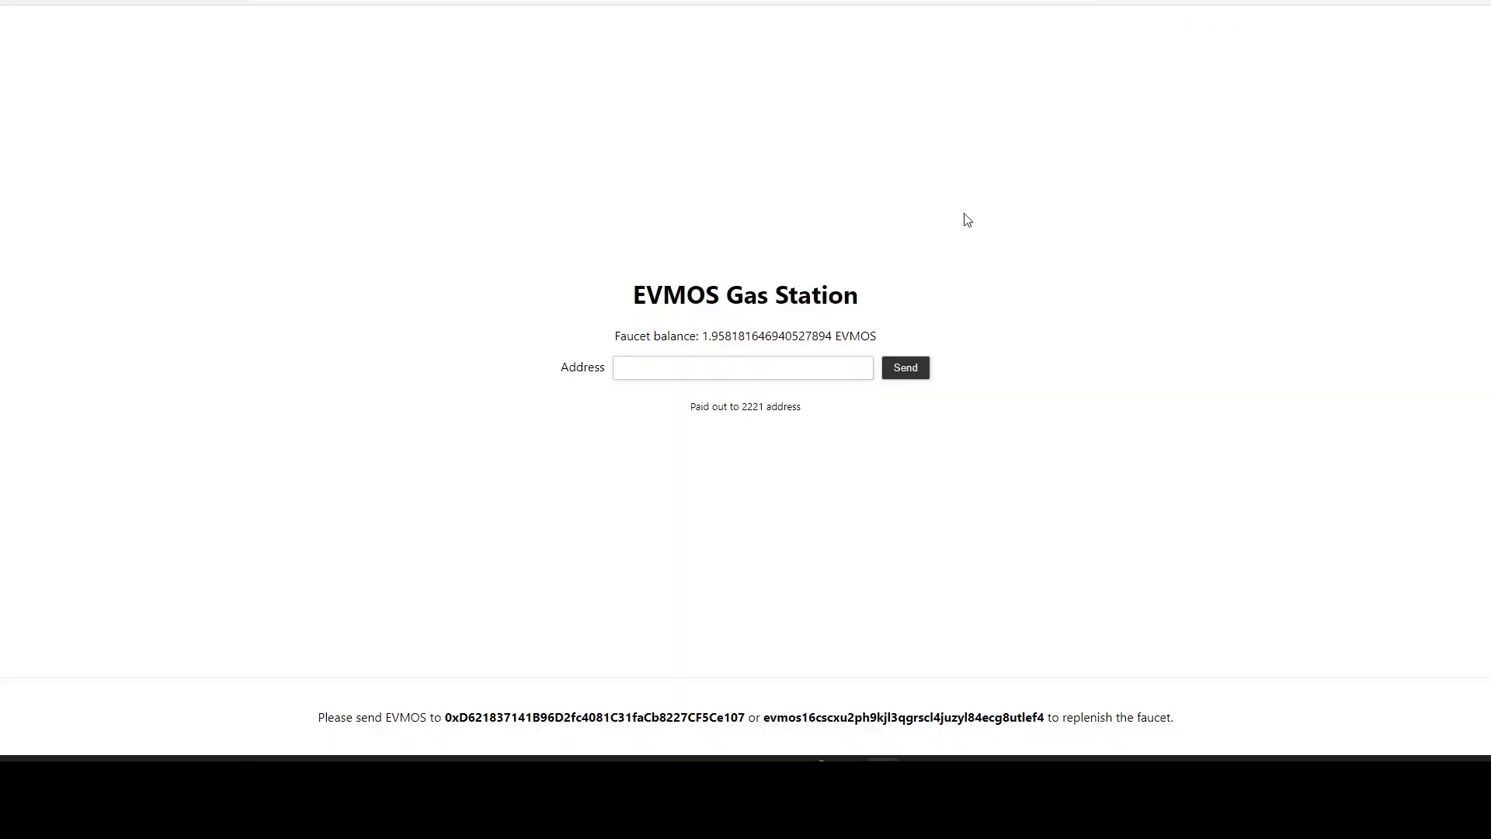
Paste the wallet address copied from MetaMask into EVMOS Gas Station and request faucet EVMOS.
click(861, 364)
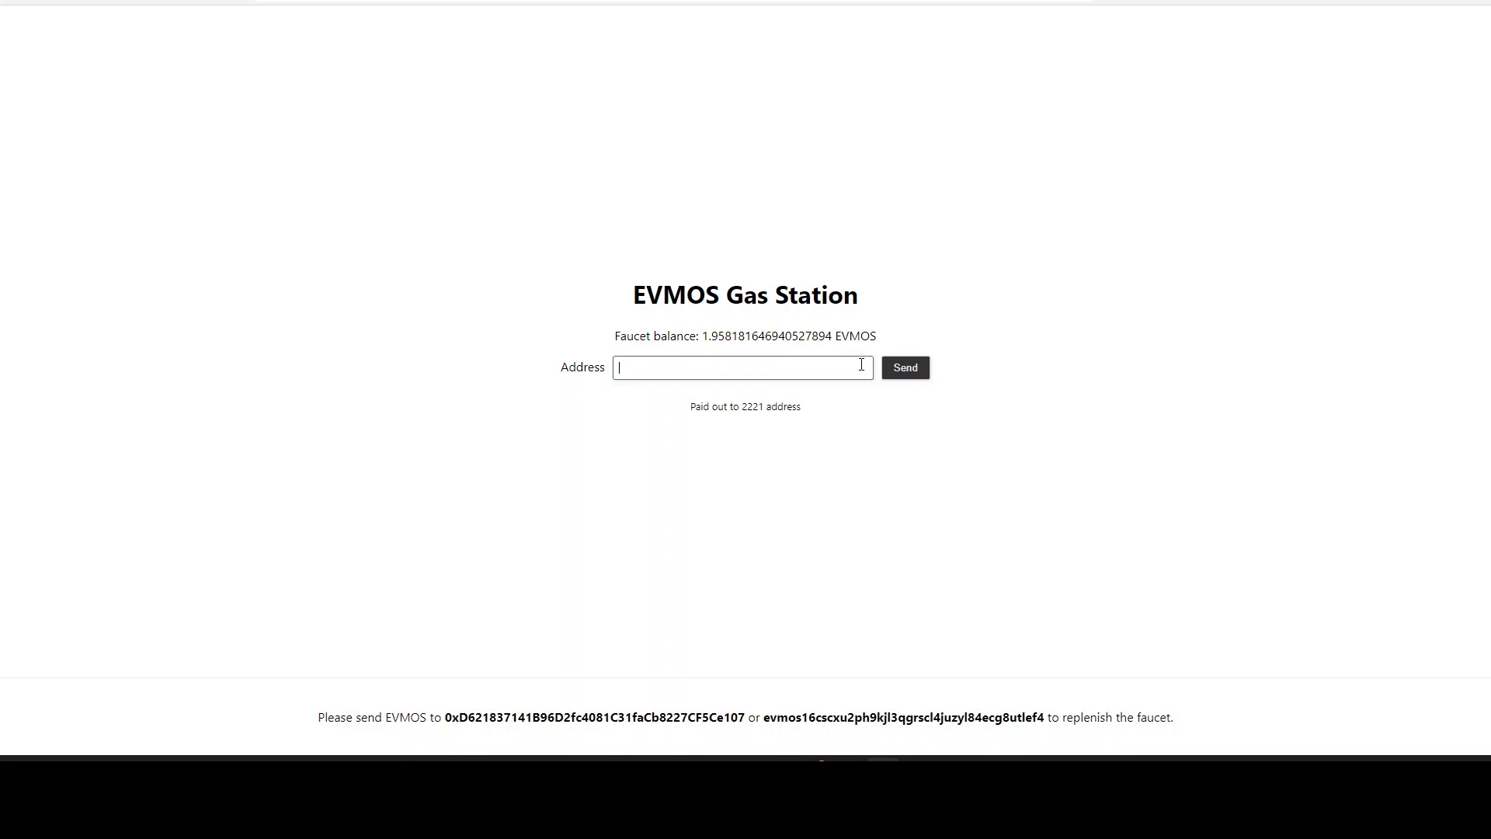
click(1221, 2)
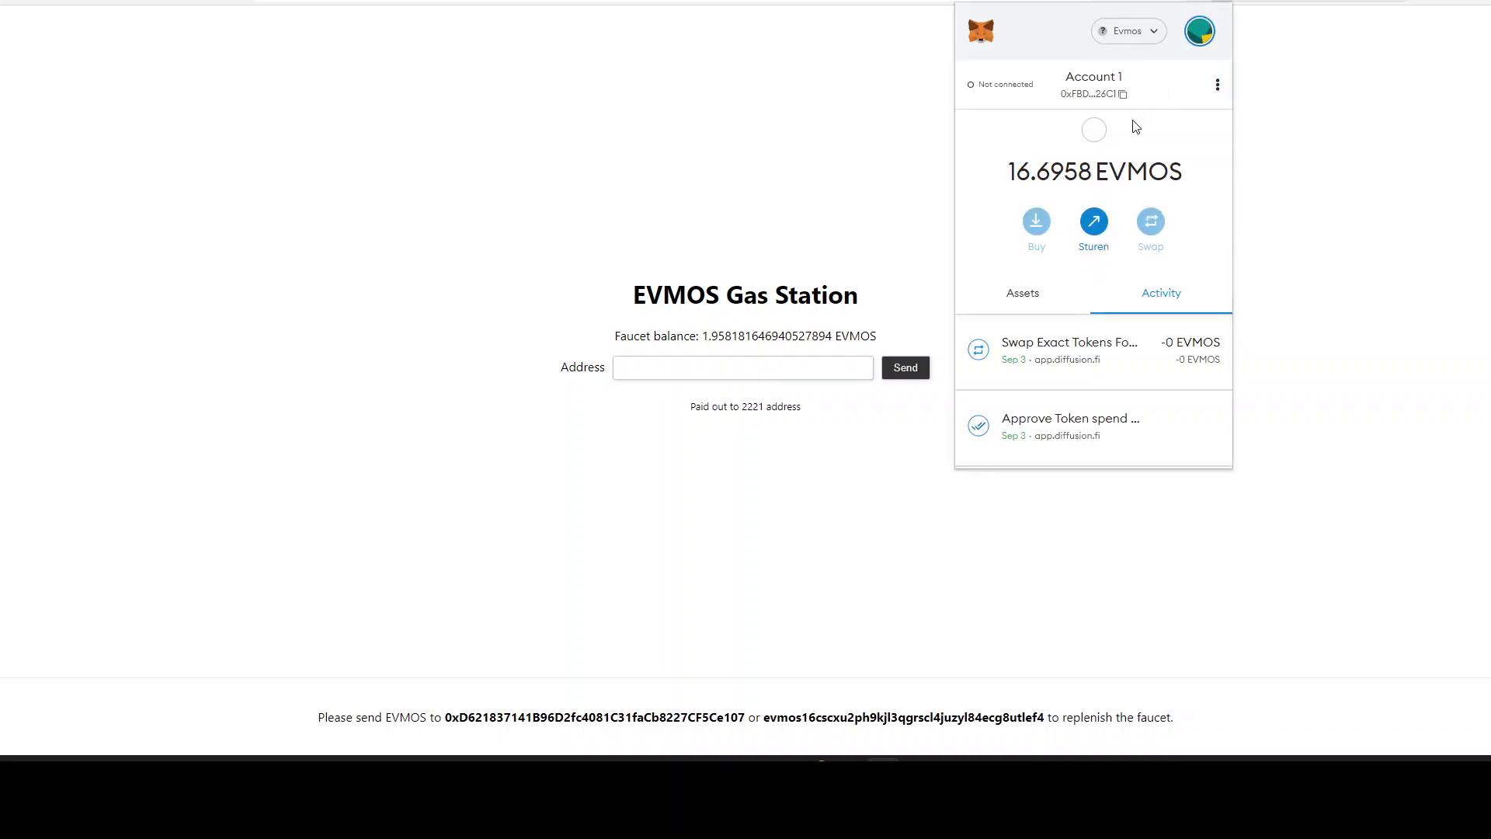
click(1095, 82)
click(725, 360)
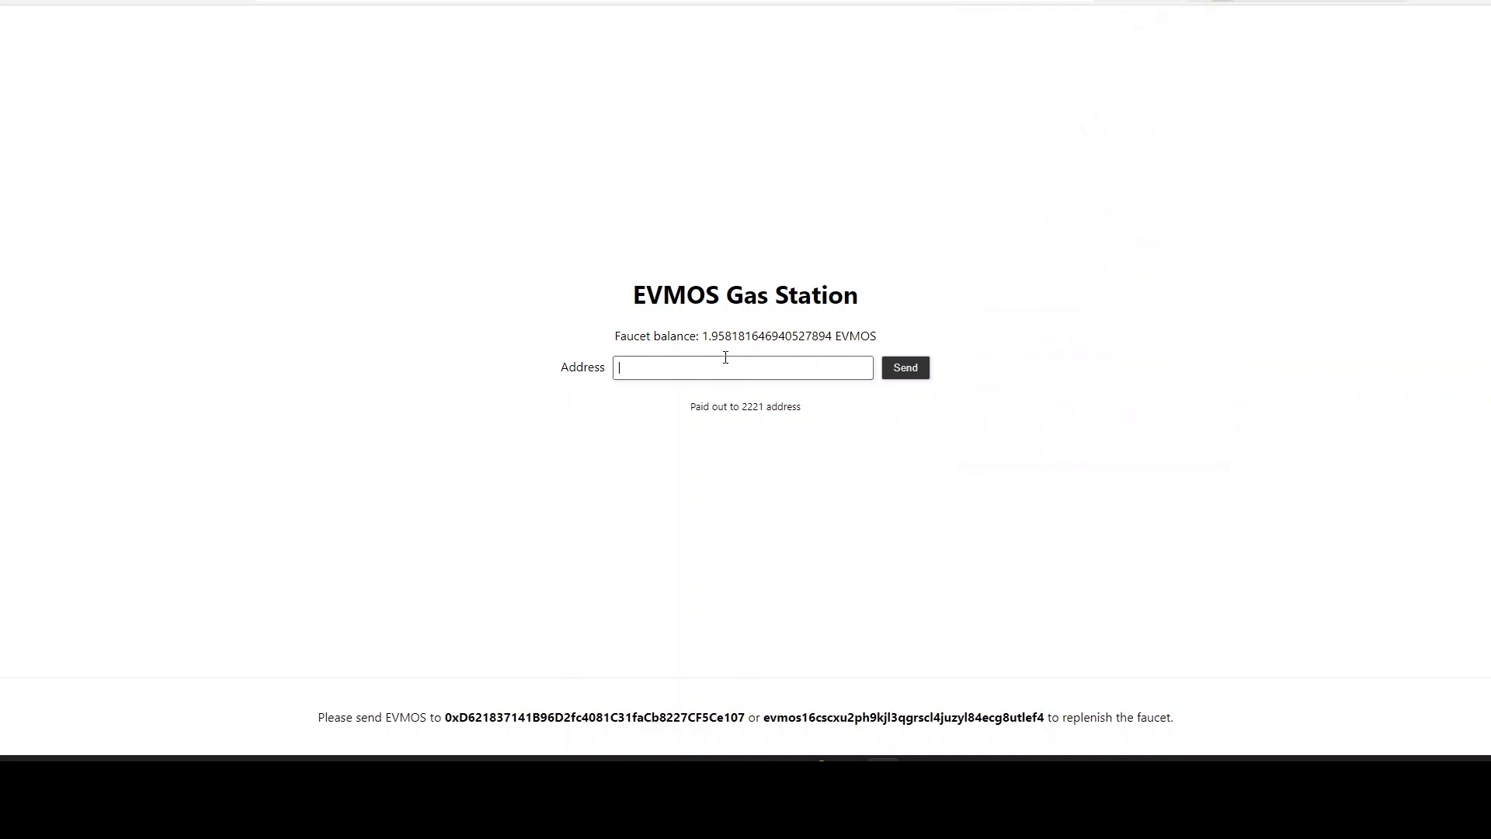
key(ctrl+v)
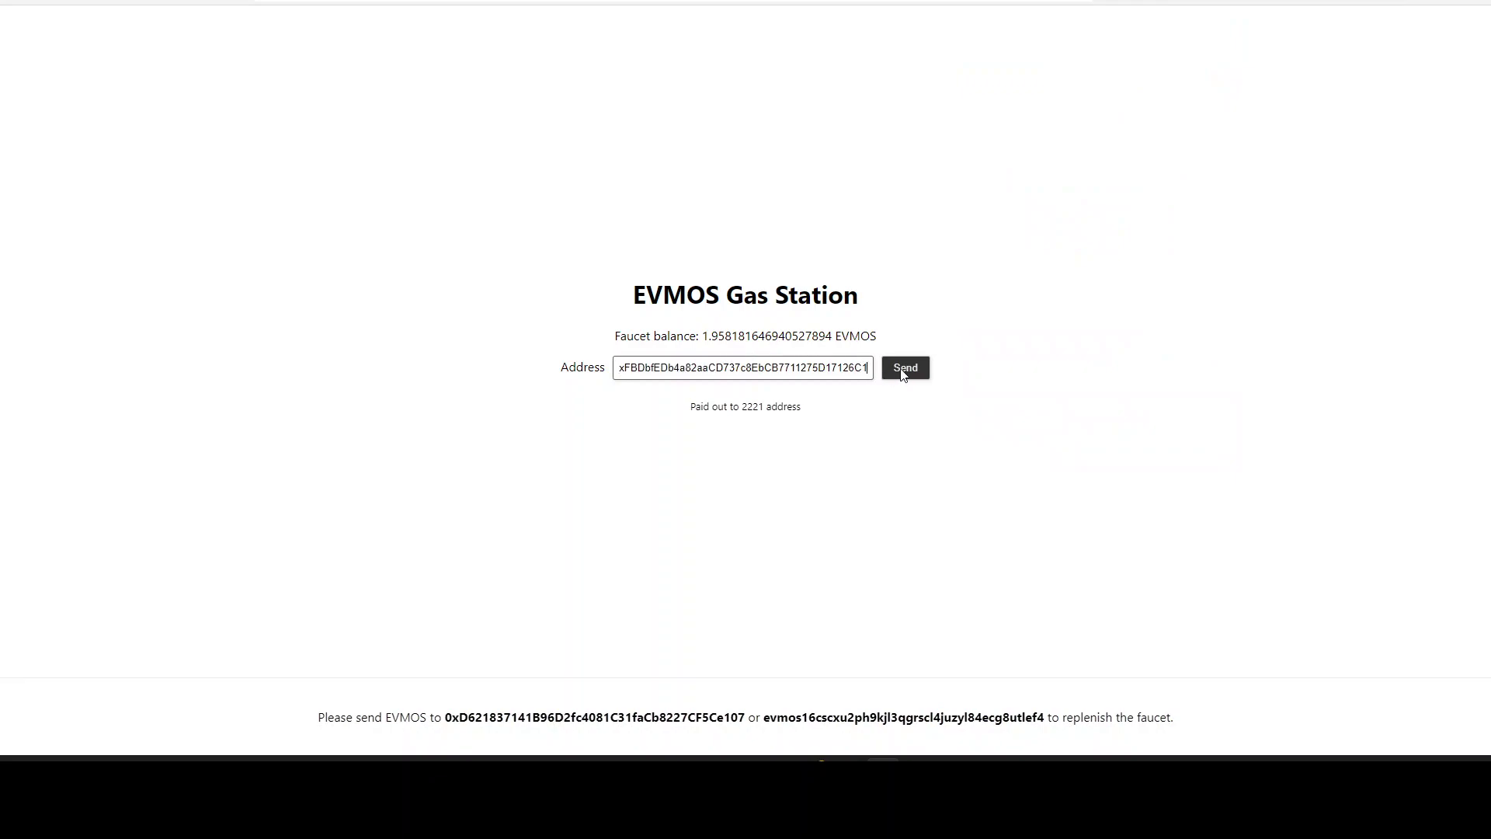
click(904, 373)
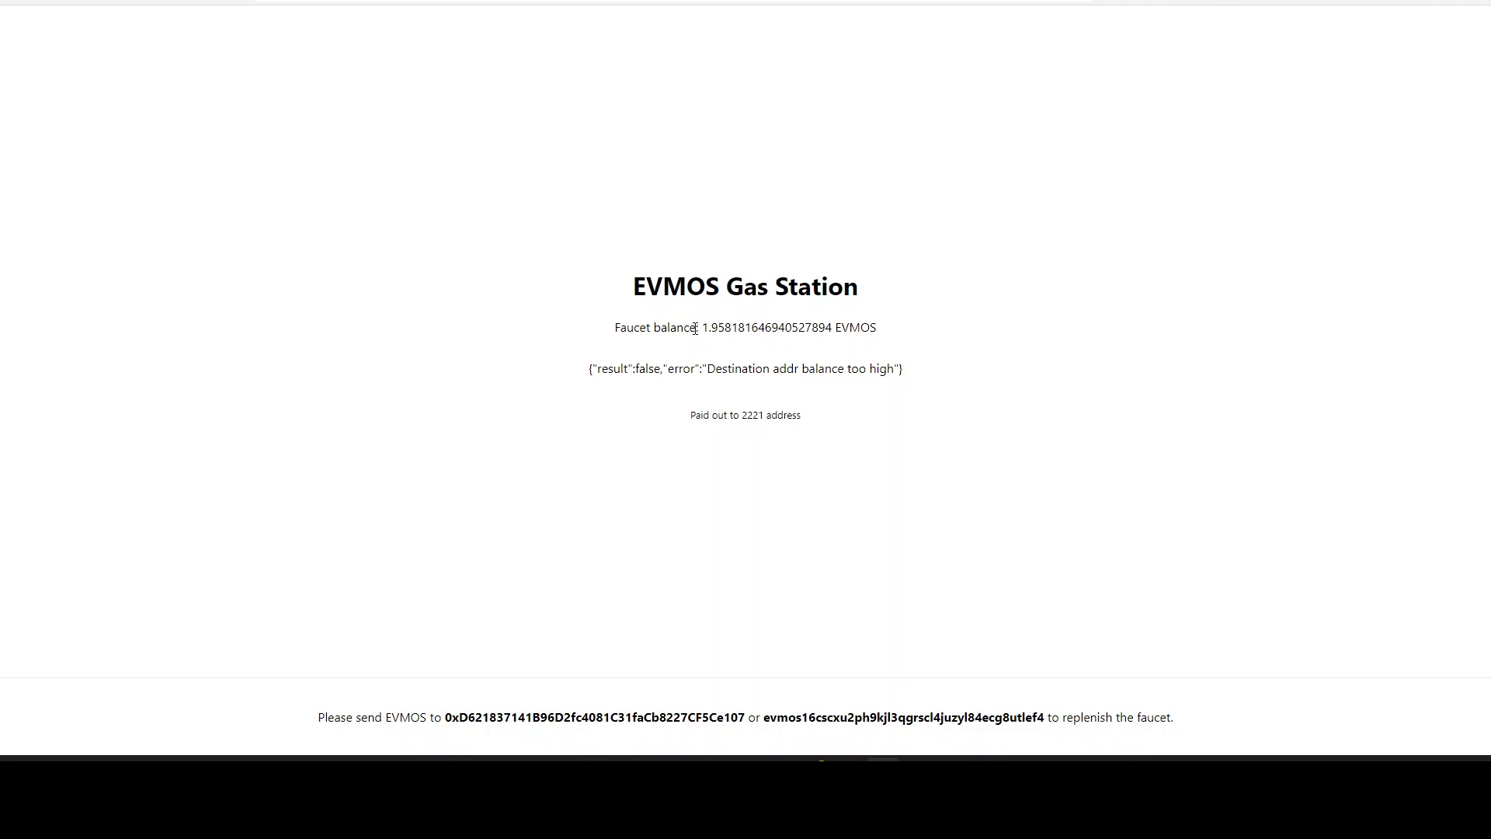
drag(692, 327, 1048, 323)
click(1022, 333)
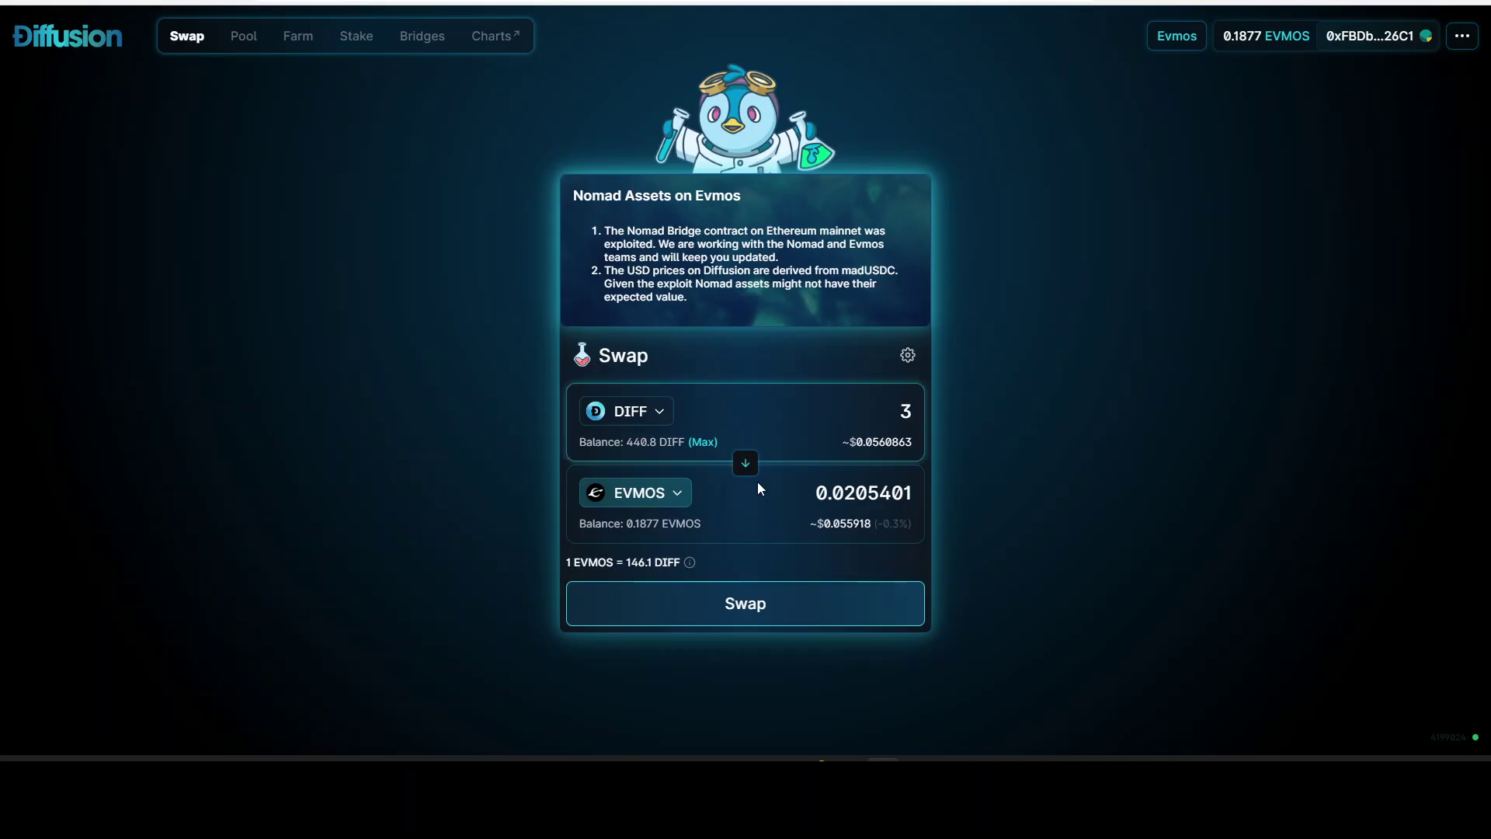
click(664, 494)
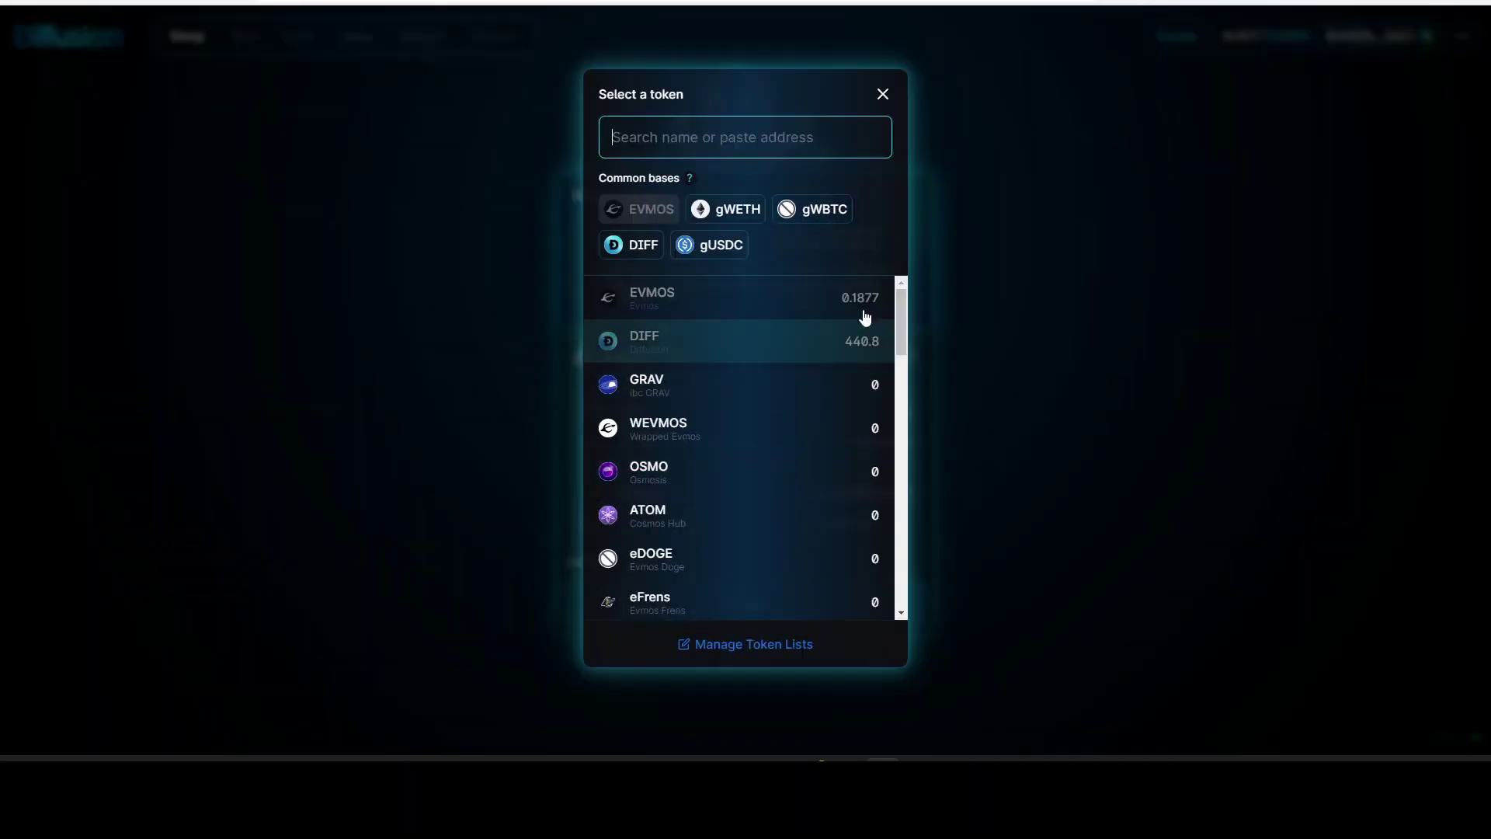
click(1151, 126)
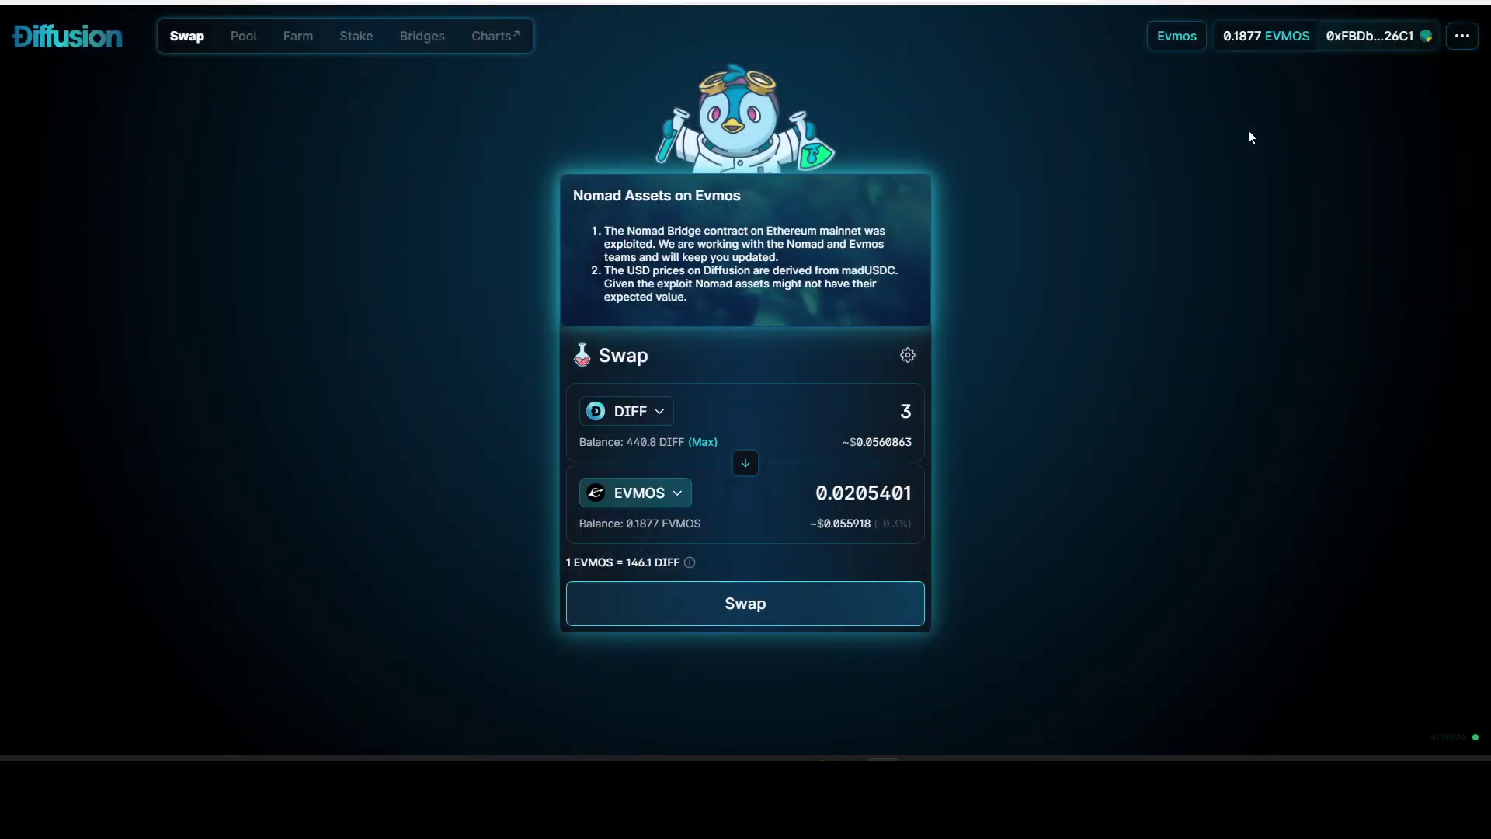
click(1231, 1)
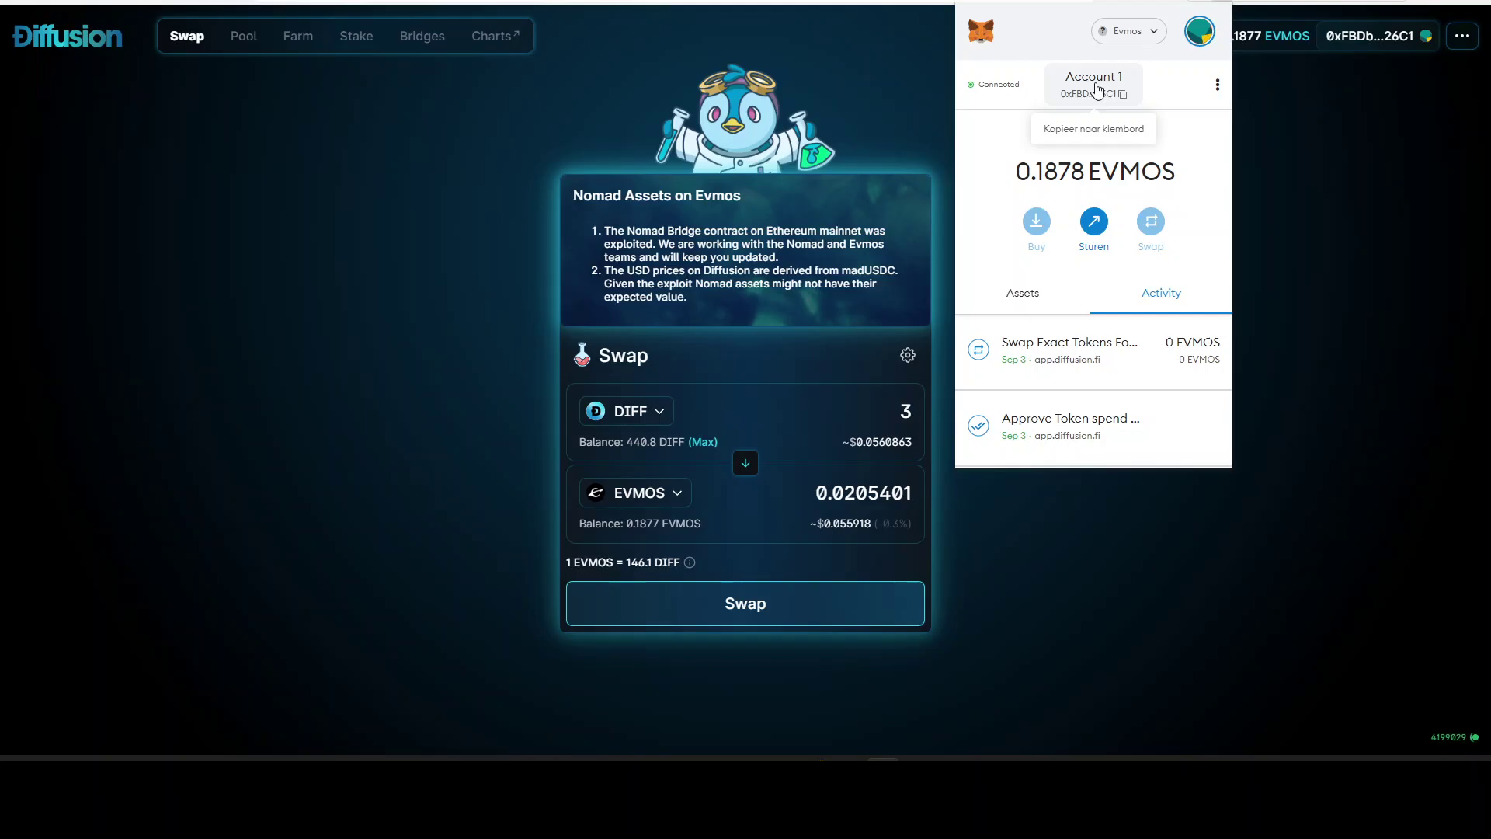
click(734, 49)
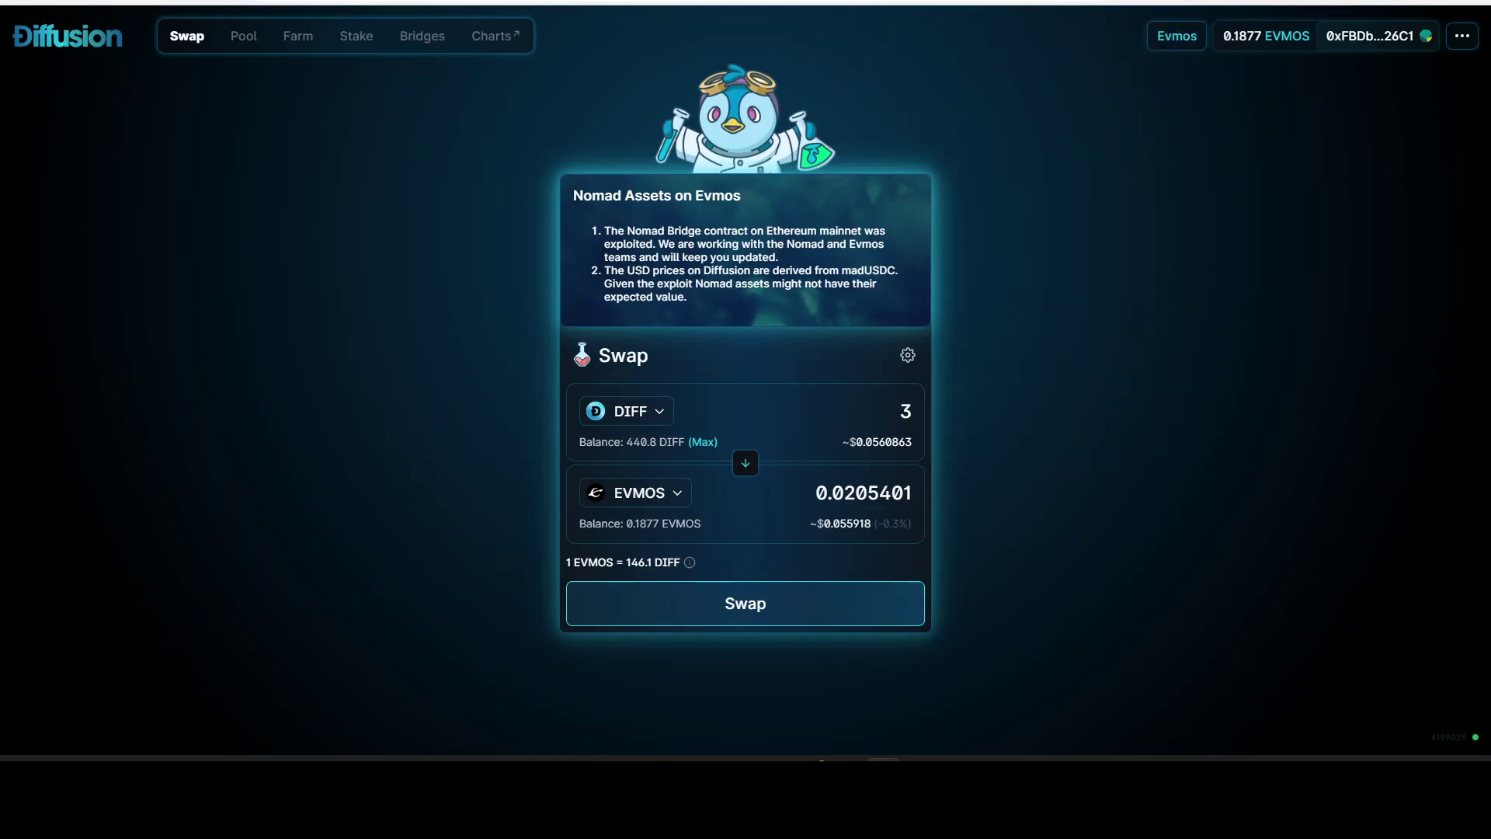